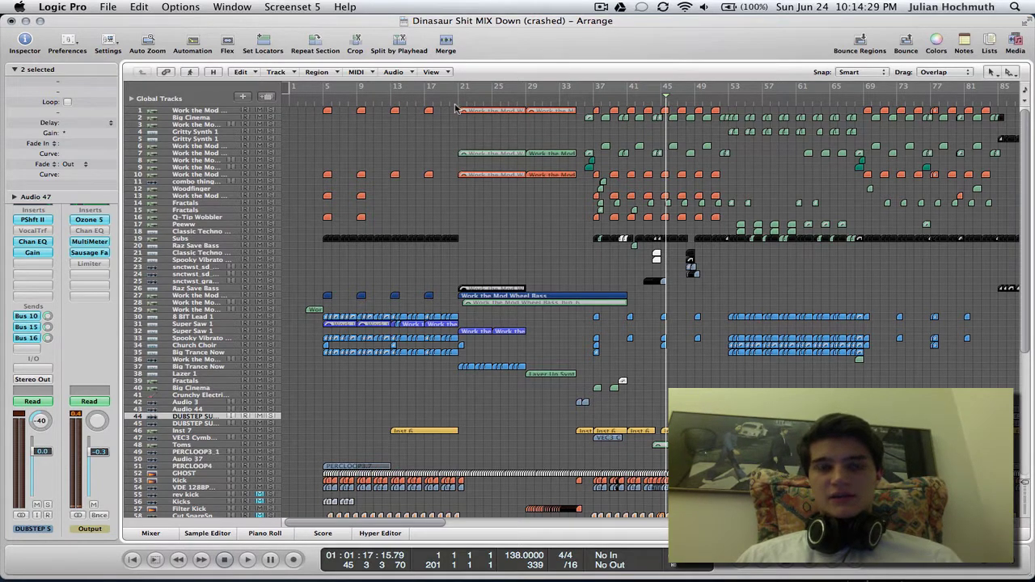
Place the playhead near bar 21 and temporarily highlight the regions between about bars 53 and 69.
left_click(456, 108)
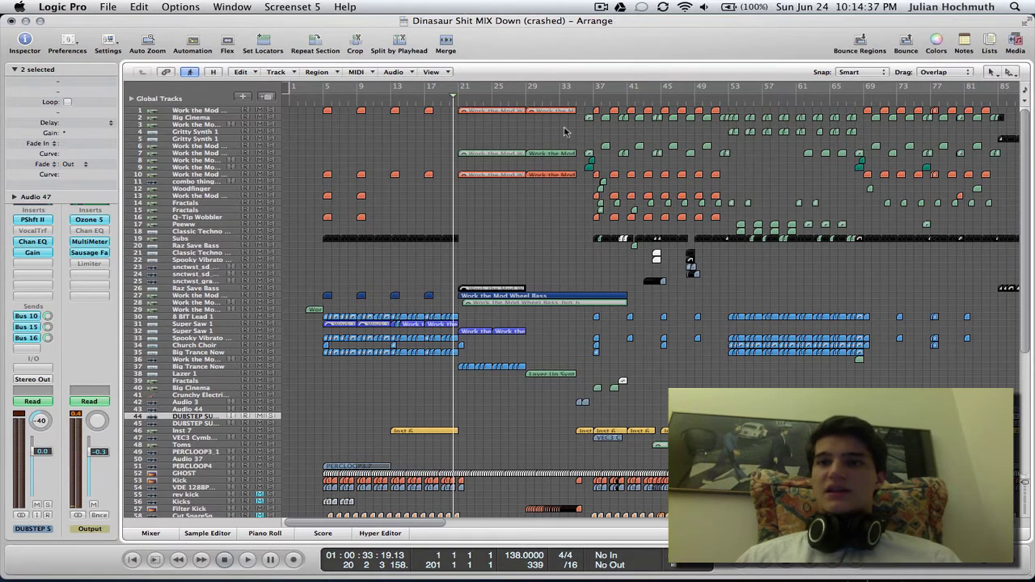
scroll(566, 131, "right", 5)
scroll(564, 131, "right", 2)
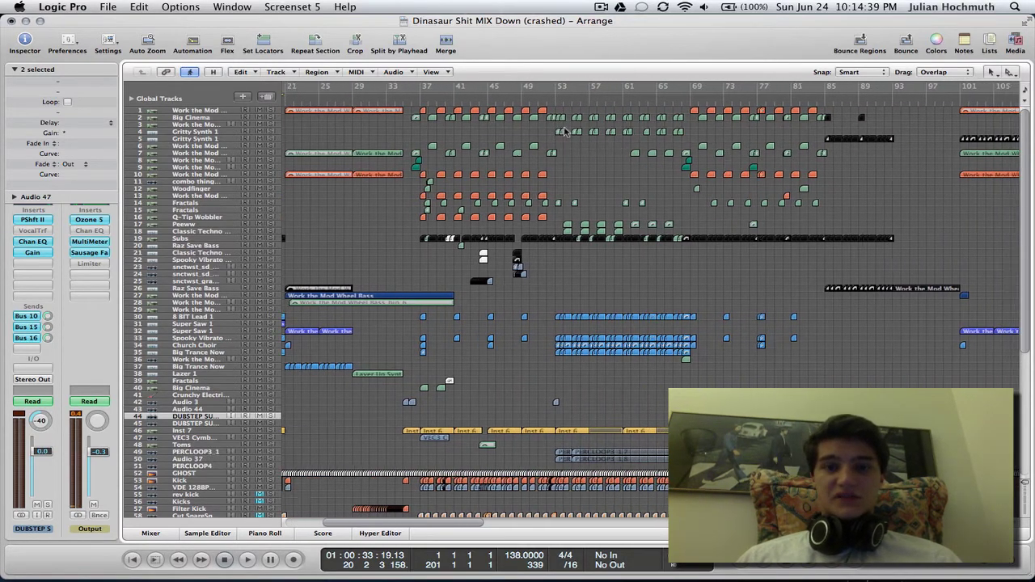
left_click_drag(426, 110, 698, 107)
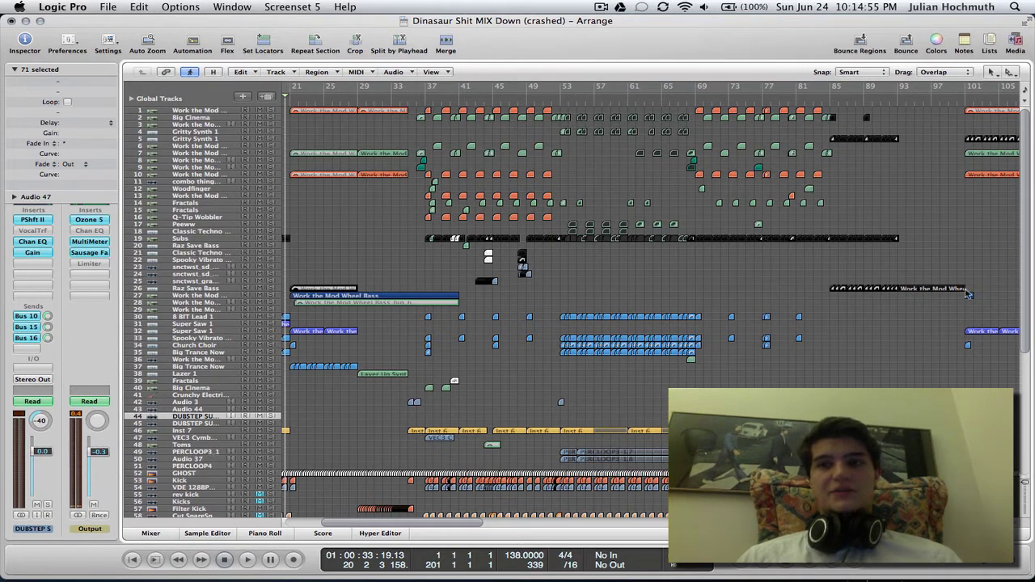
left_click(948, 161)
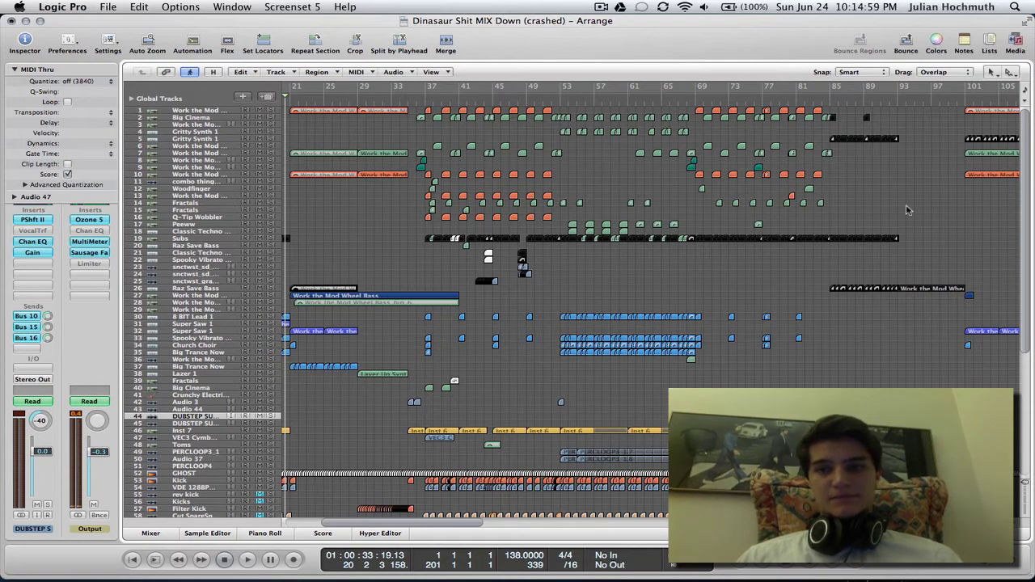
Examine the arrangement through the breakdown and place the playhead at the start of the second drop, just before bar 117.
scroll(908, 211, "down", 5)
scroll(849, 238, "right", 3)
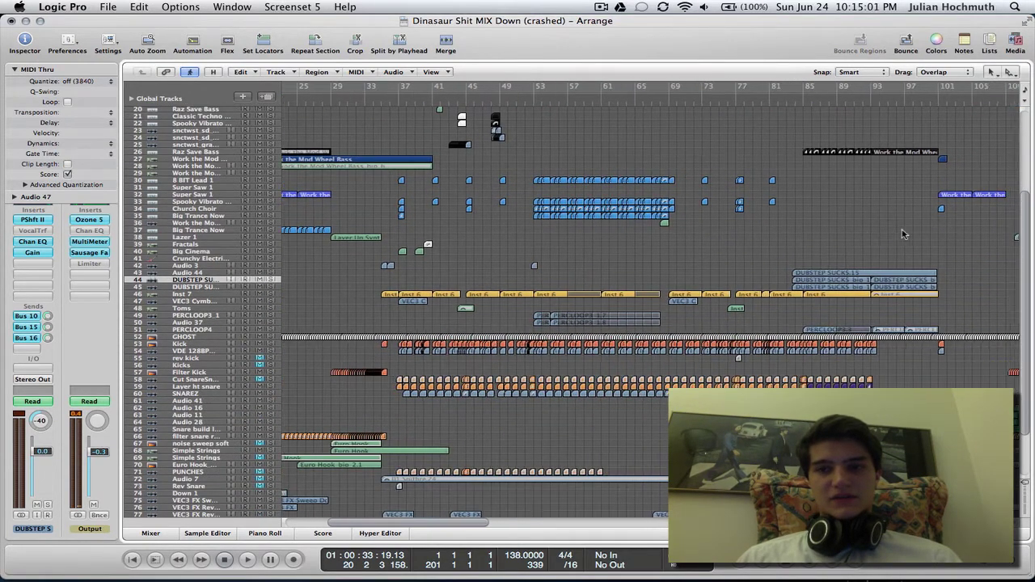
scroll(728, 247, "up", 5)
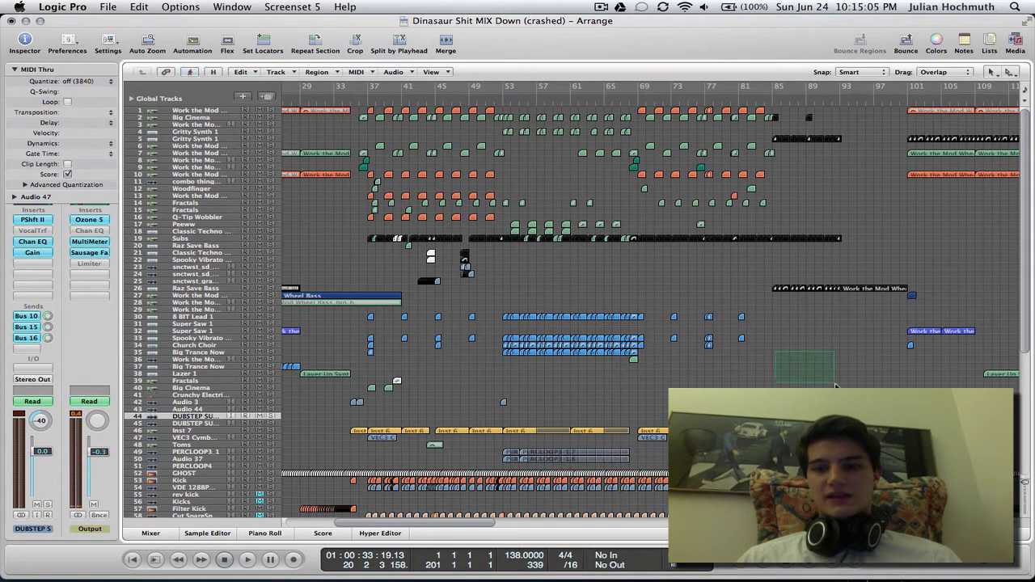
scroll(893, 354, "right", 5)
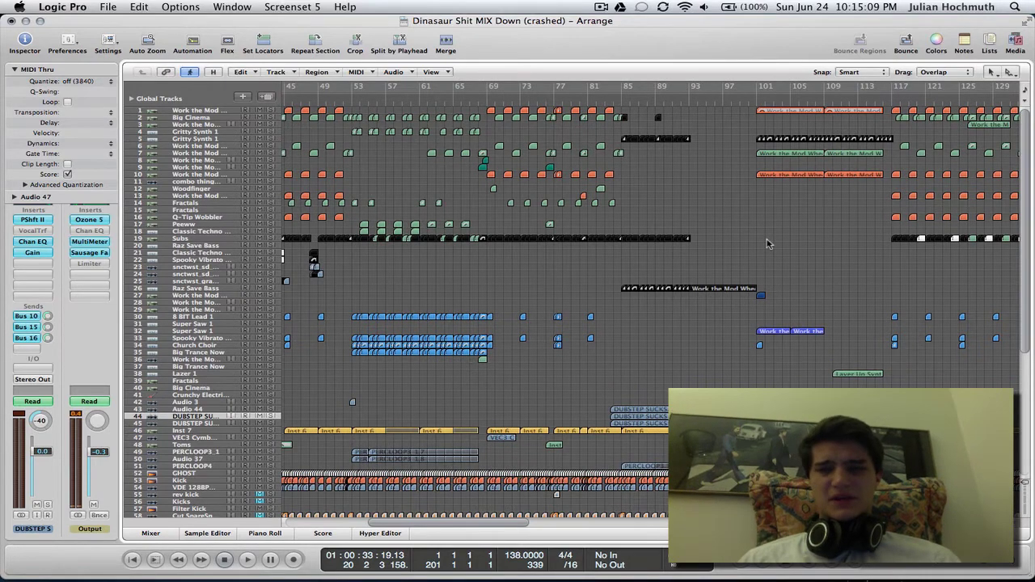
scroll(768, 243, "right", 5)
scroll(768, 244, "right", 1)
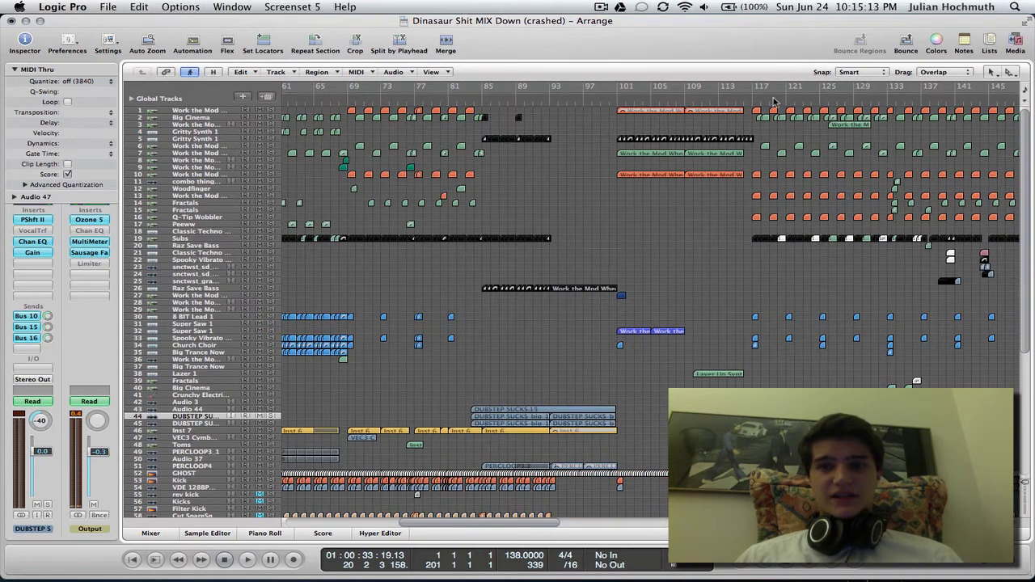
left_click(751, 100)
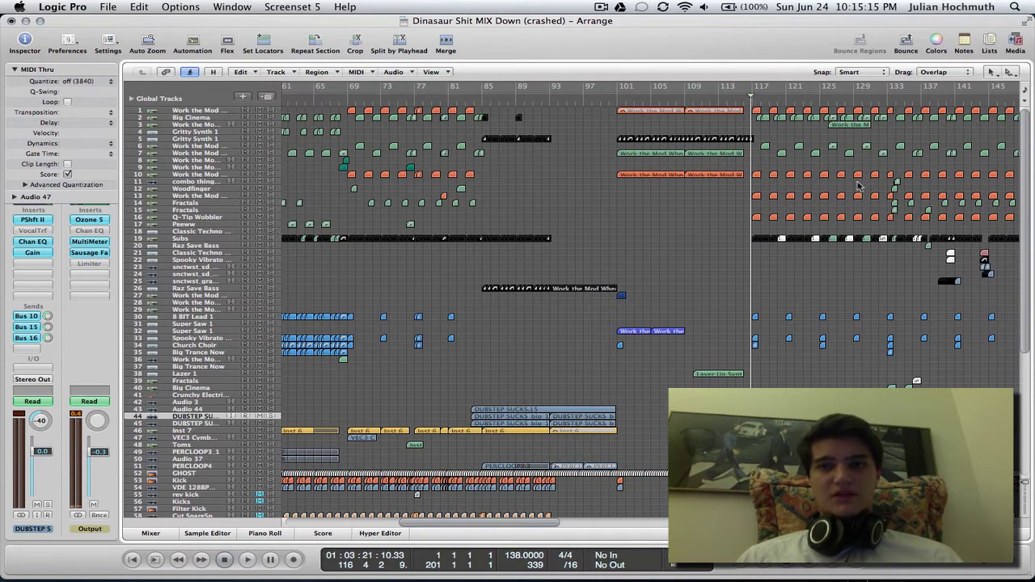
Compare the song's first half with the section after bar 117, highlighting the Work the Mod Wheel Bass region on track 3 near bar 127.
scroll(859, 186, "left", 10)
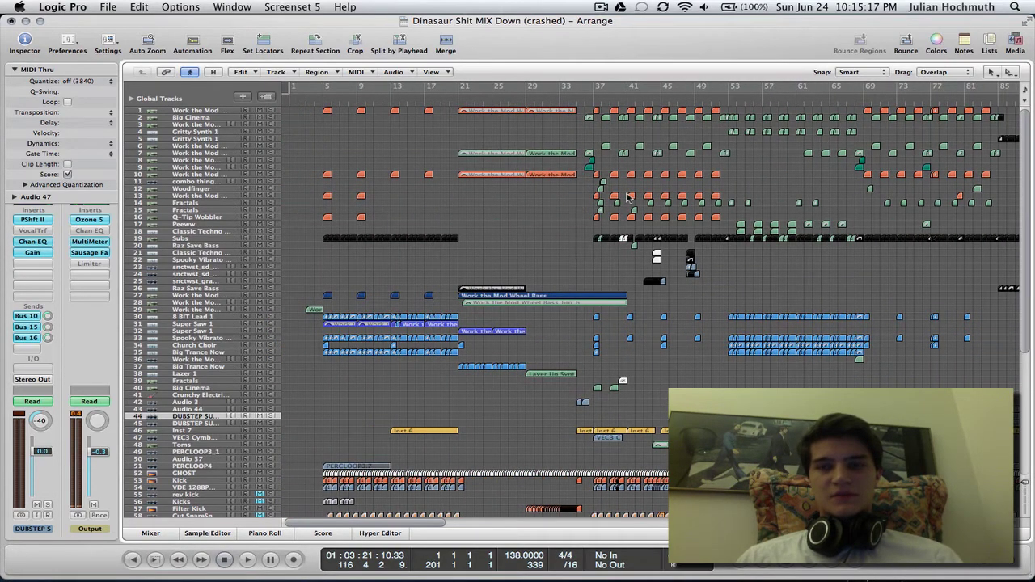
scroll(627, 197, "right", 12)
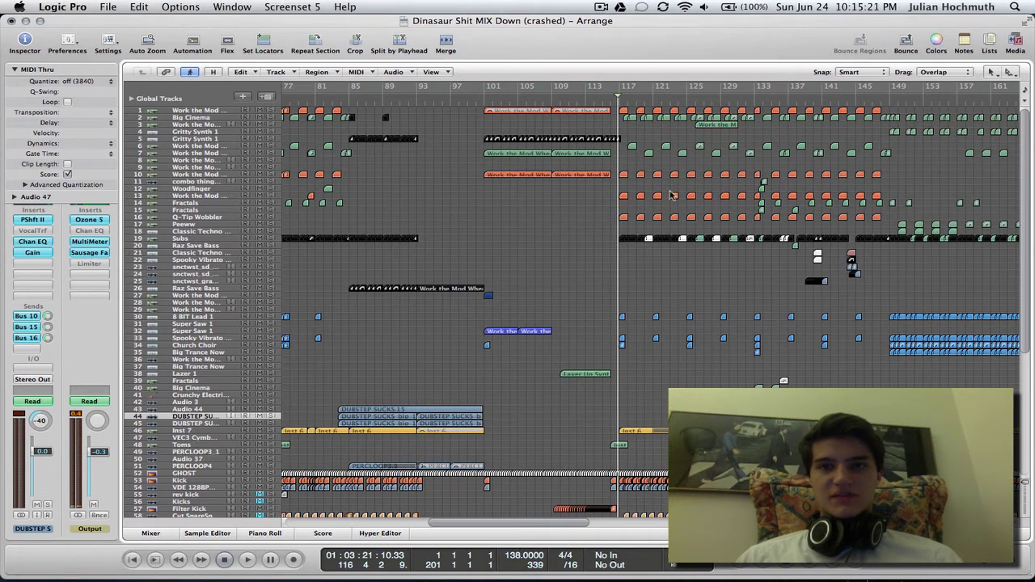
left_click(710, 126)
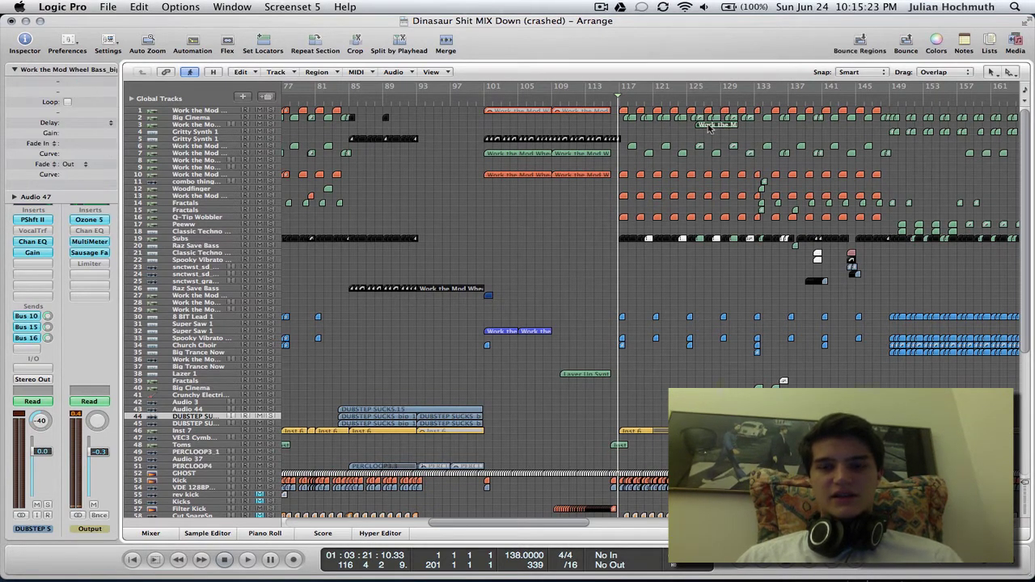
scroll(636, 386, "down", 5)
scroll(639, 411, "up", 5)
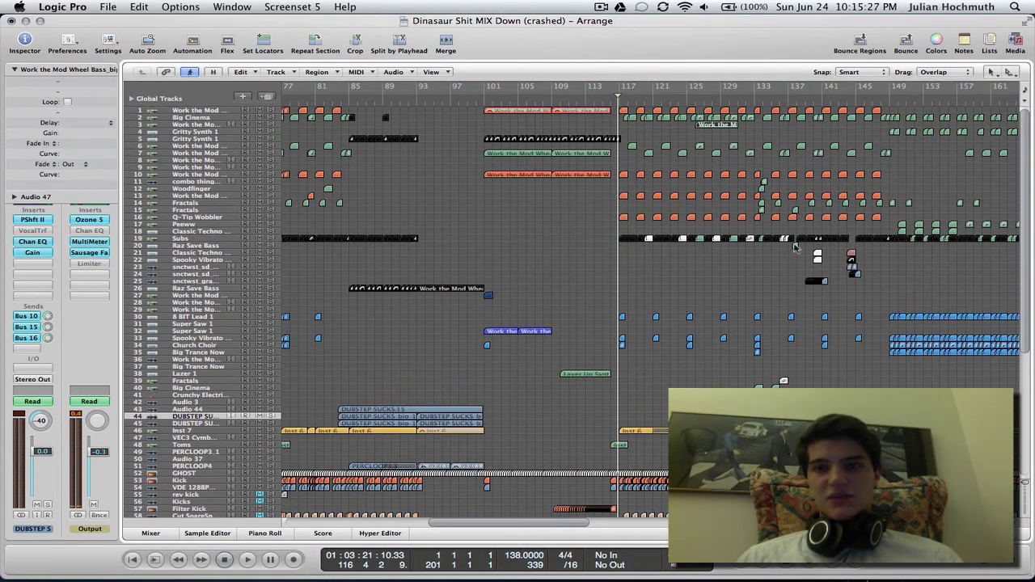
scroll(825, 240, "right", 5)
scroll(825, 240, "right", 2)
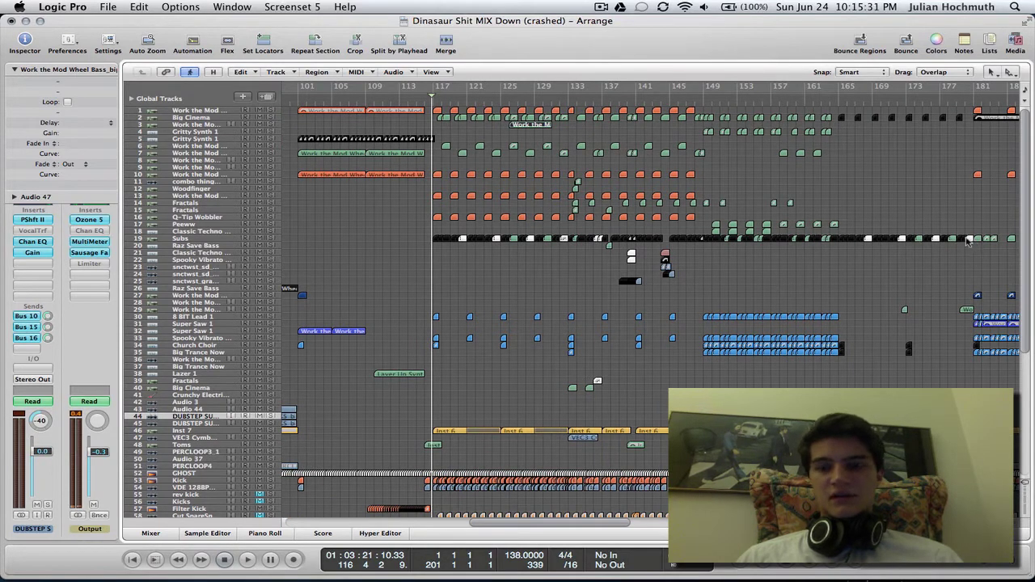
left_click(987, 384)
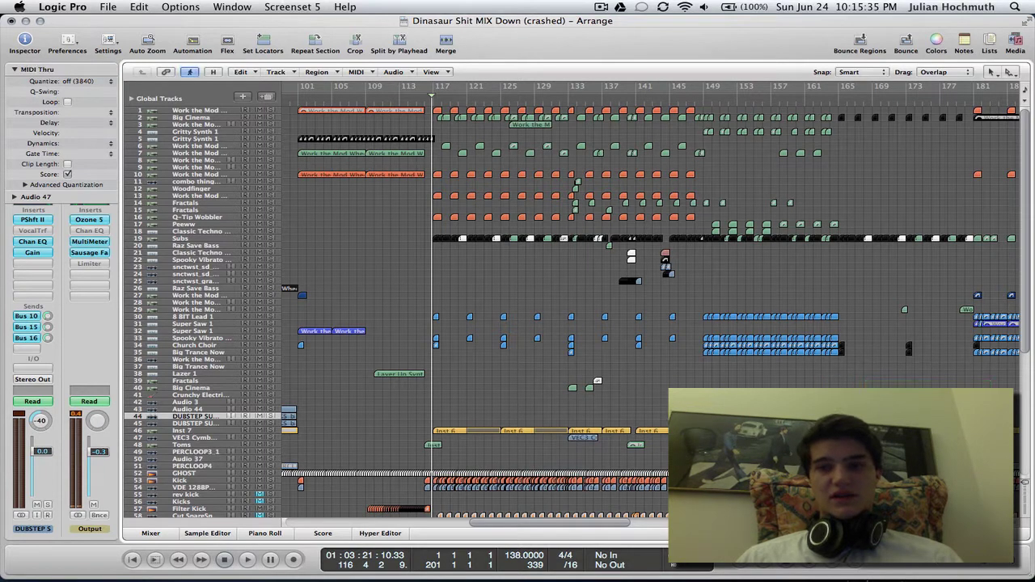
Examine the closing section up to about bar 213 and return to the beginning of the arrangement.
scroll(570, 307, "right", 5)
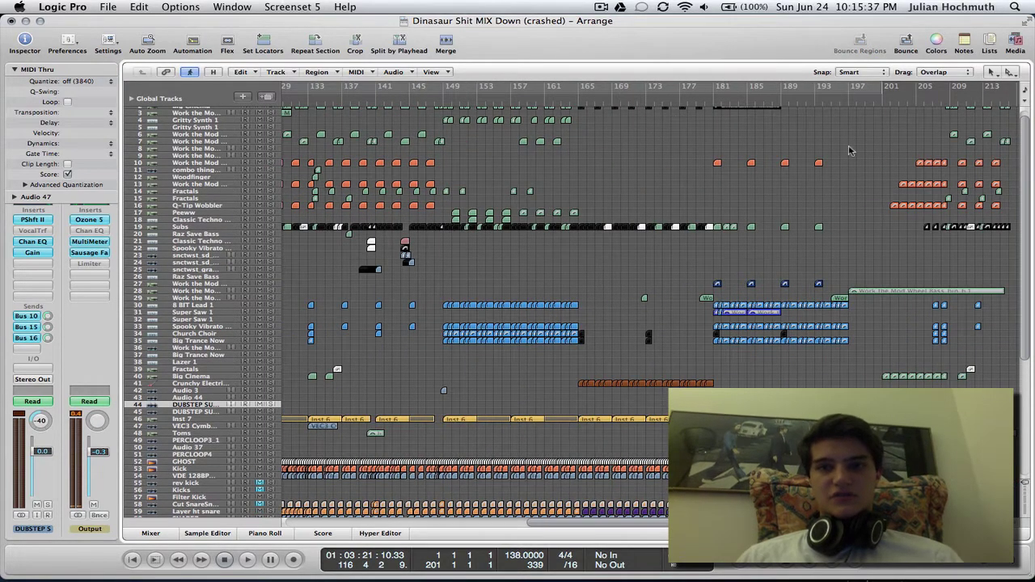
scroll(849, 148, "left", 10)
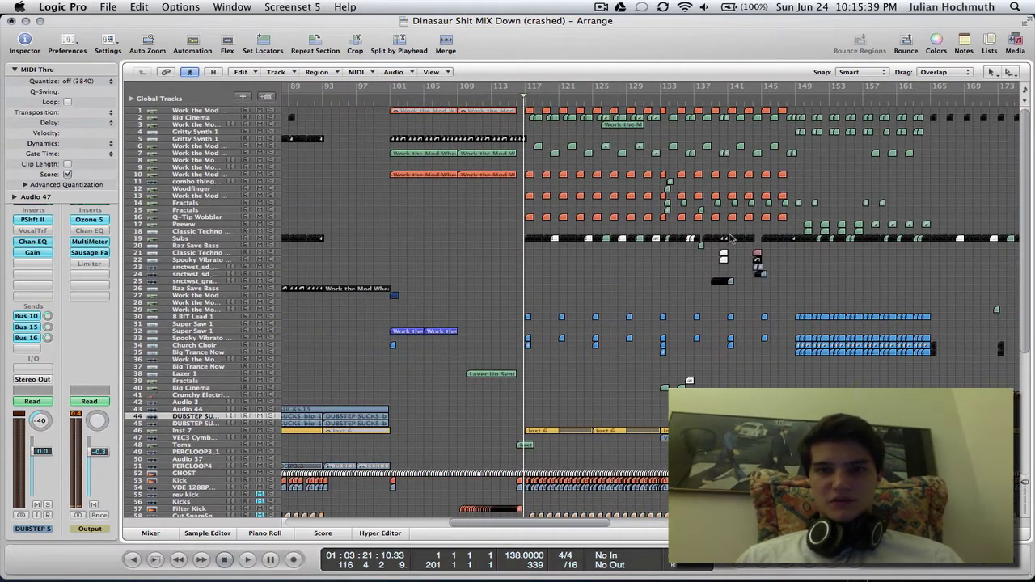
scroll(730, 237, "left", 5)
scroll(730, 237, "left", 12)
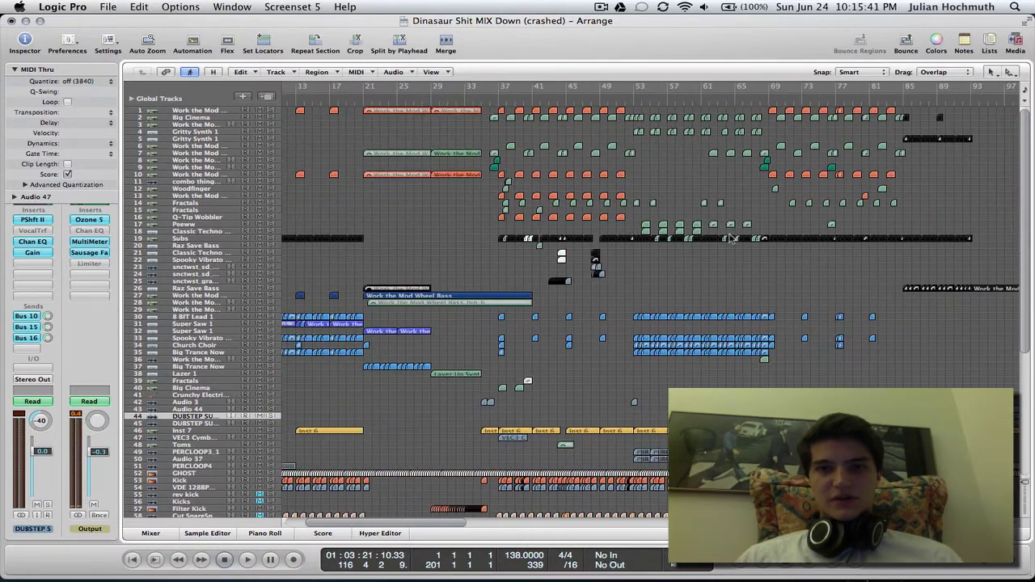
scroll(654, 281, "left", 3)
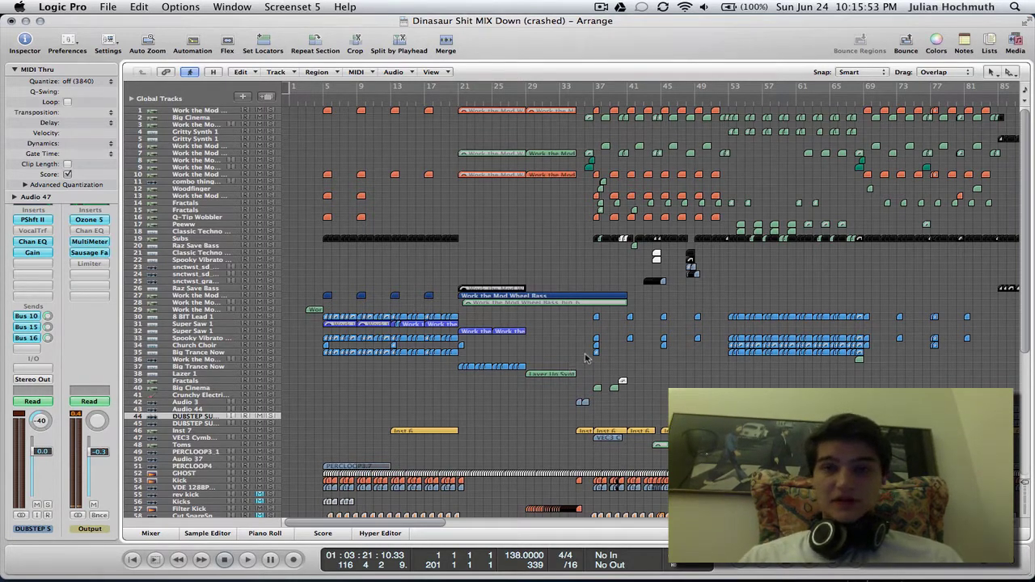
Play the first drop from bar 35 to about bar 45 with tracks 1 to 19 enlarged.
scroll(566, 366, "right", 3)
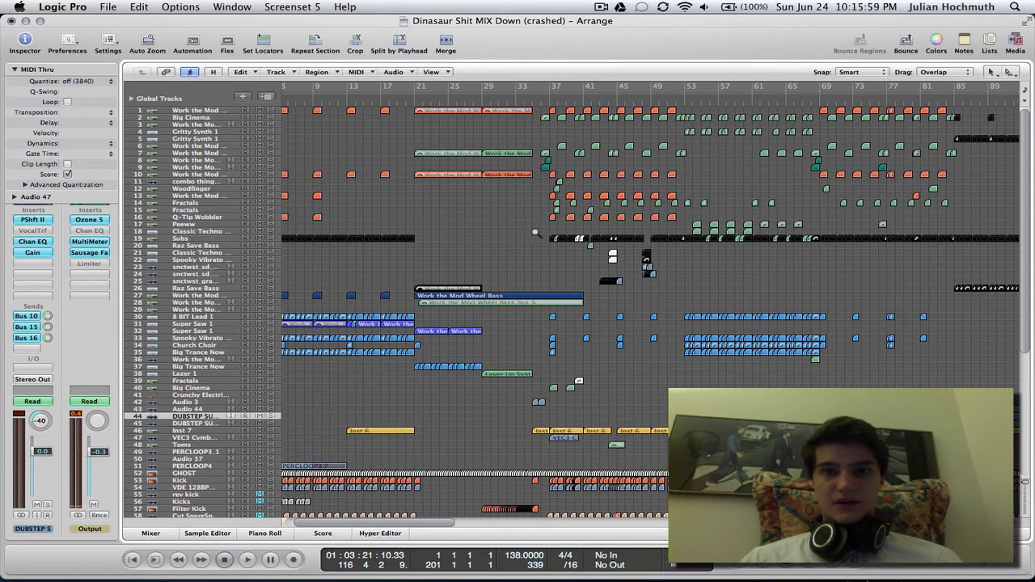
left_click_drag(550, 233, 692, 106)
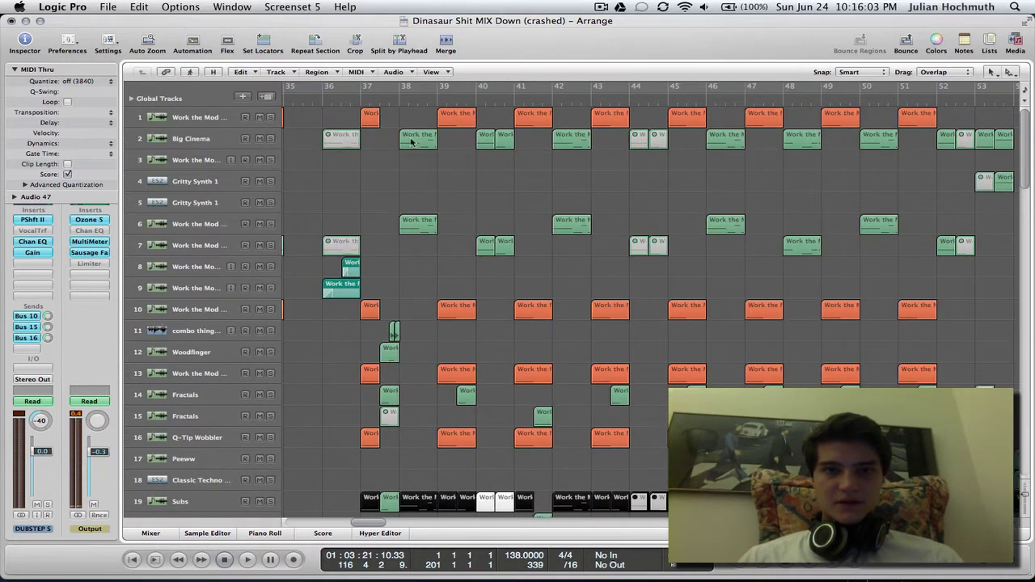
left_click(356, 99)
key("comma")
key("comma")
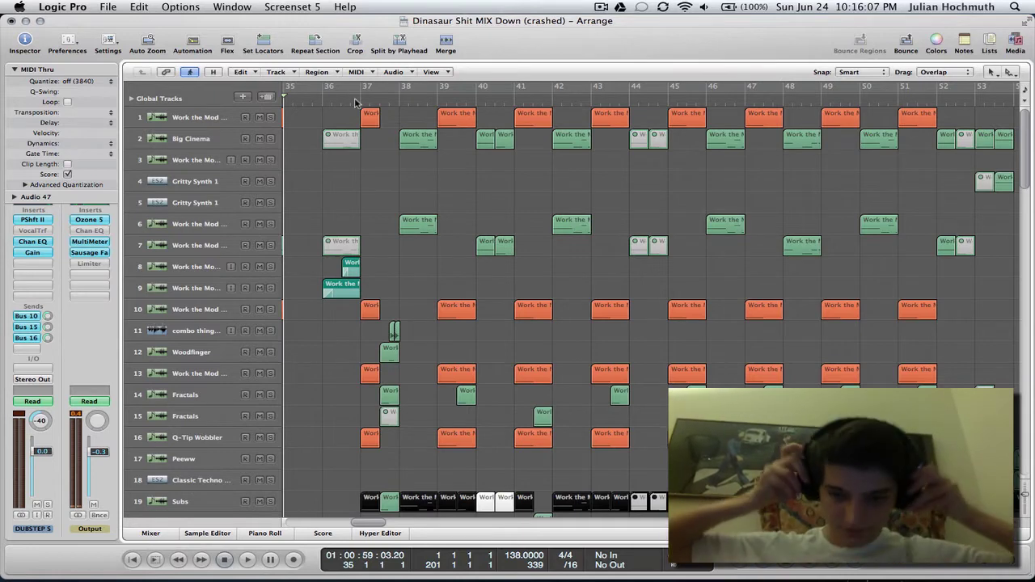
key("space")
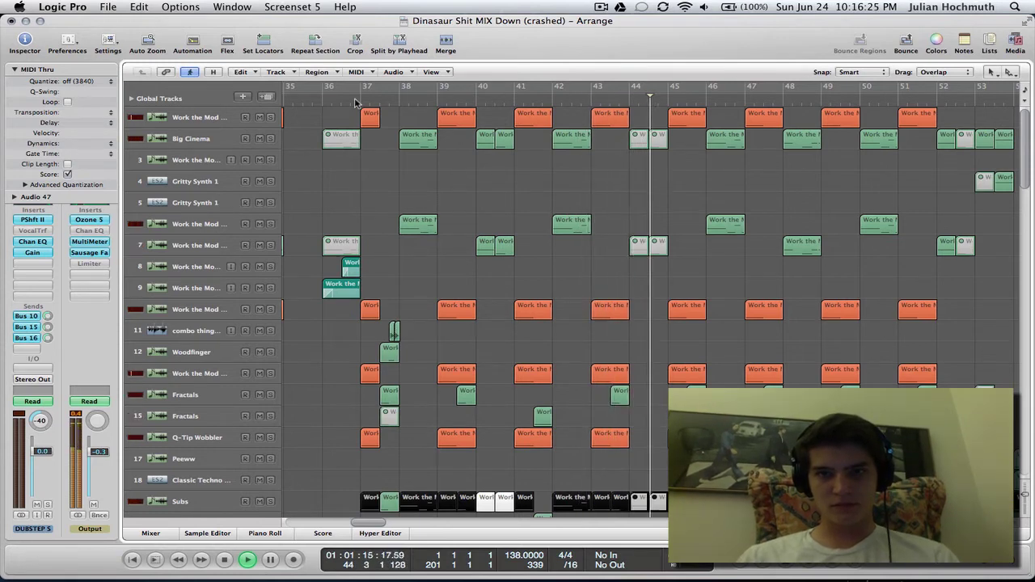
key("space")
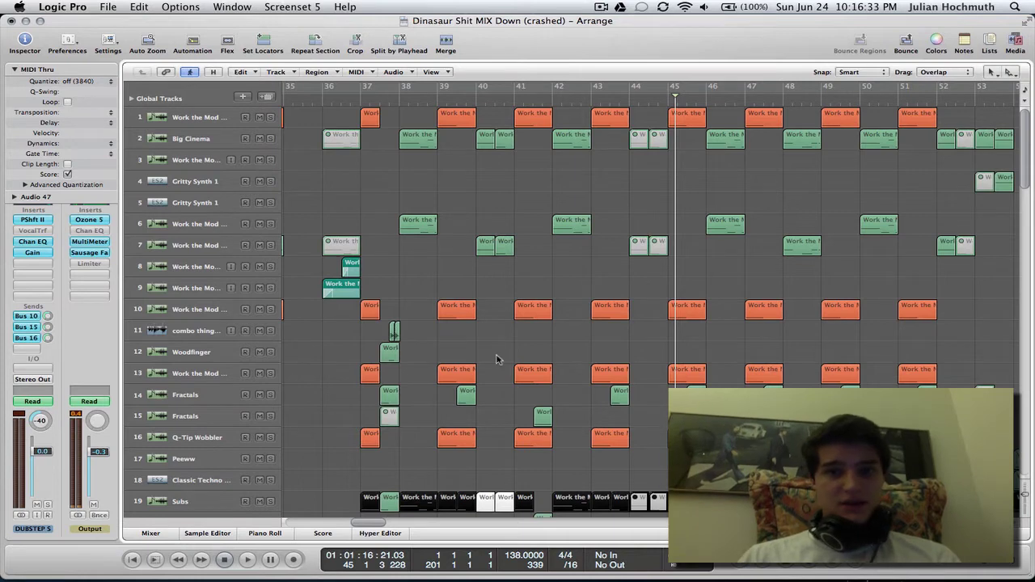
Look over the drop's layers down to track 35, and select track 1 to show its channel strip.
scroll(497, 358, "down", 2)
scroll(601, 370, "down", 13)
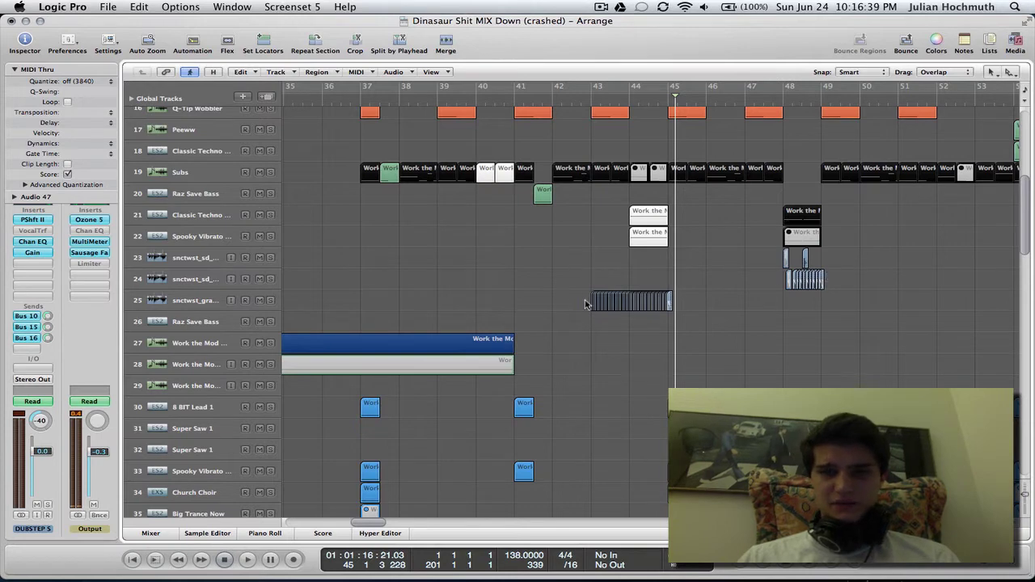
scroll(587, 304, "up", 11)
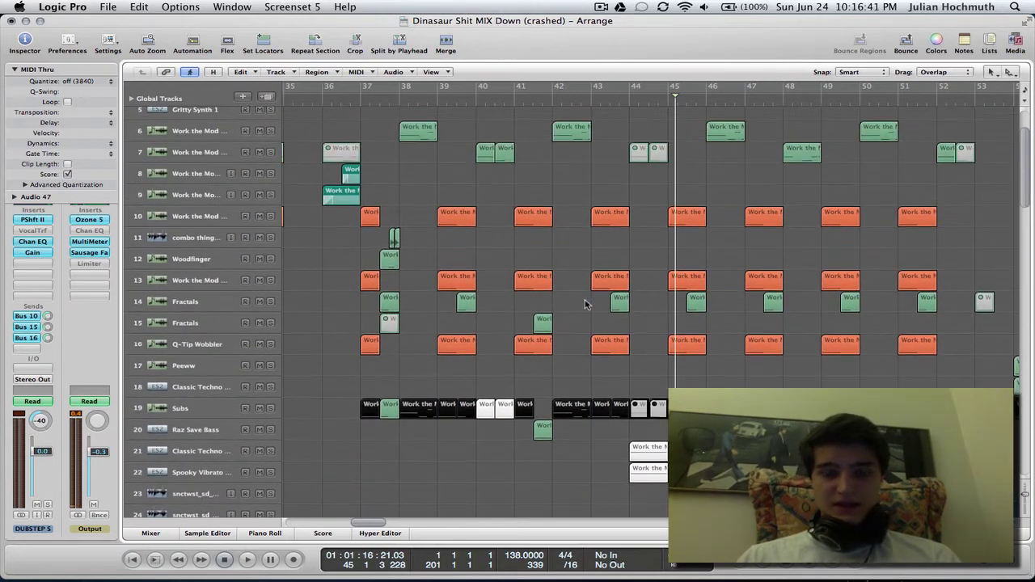
scroll(516, 334, "up", 4)
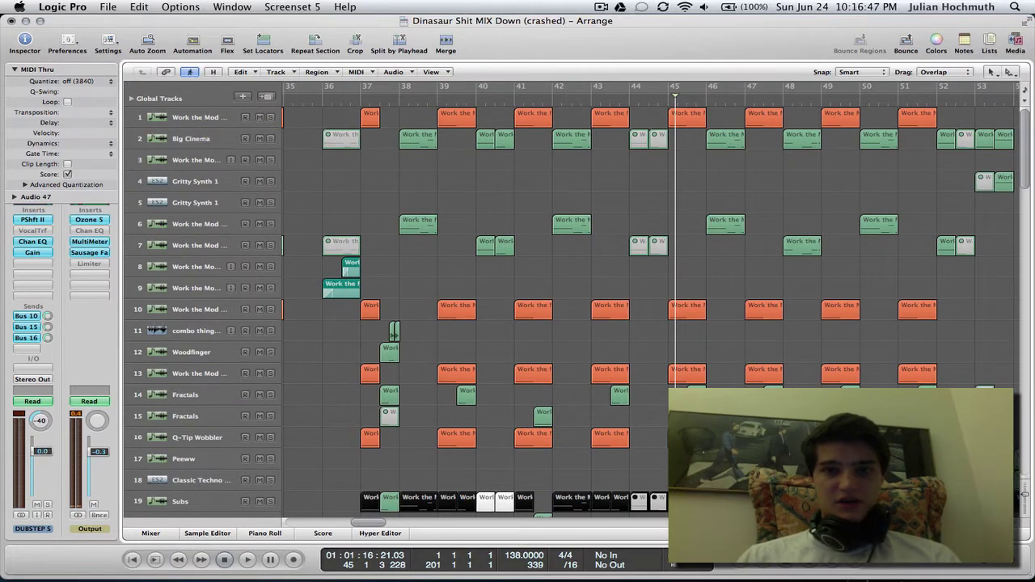
left_click(208, 122)
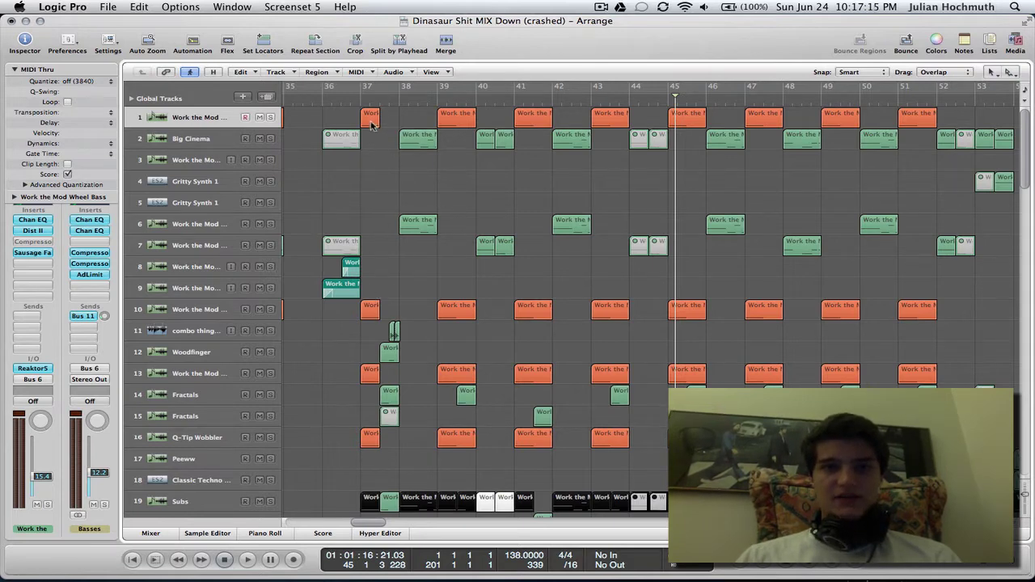
Solo the Work the Mod Wheel Bass layer on track 10 and play it from bar 37.
left_click(271, 311)
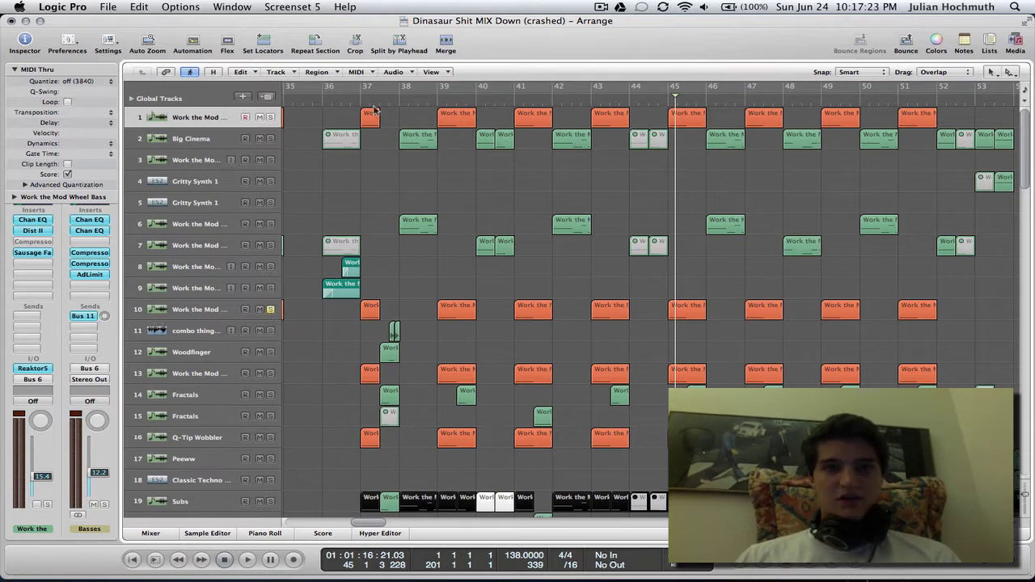
left_click(358, 101)
left_click(360, 103)
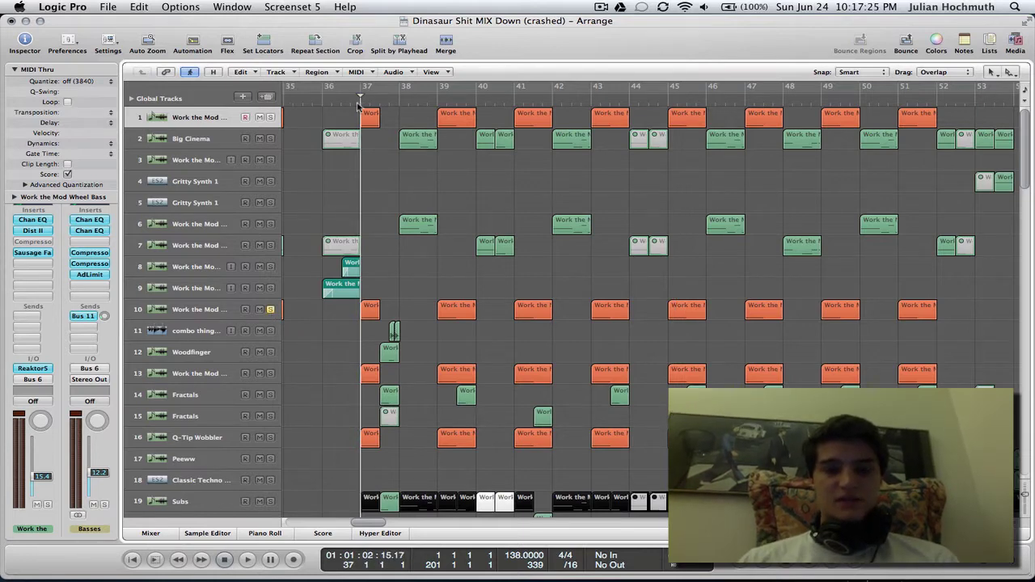
key("space")
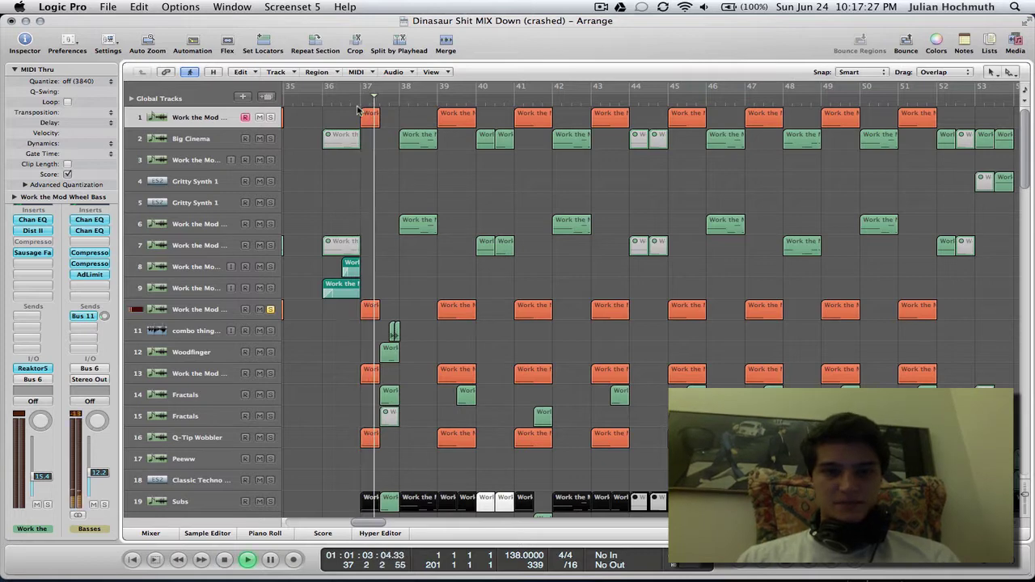
key("space")
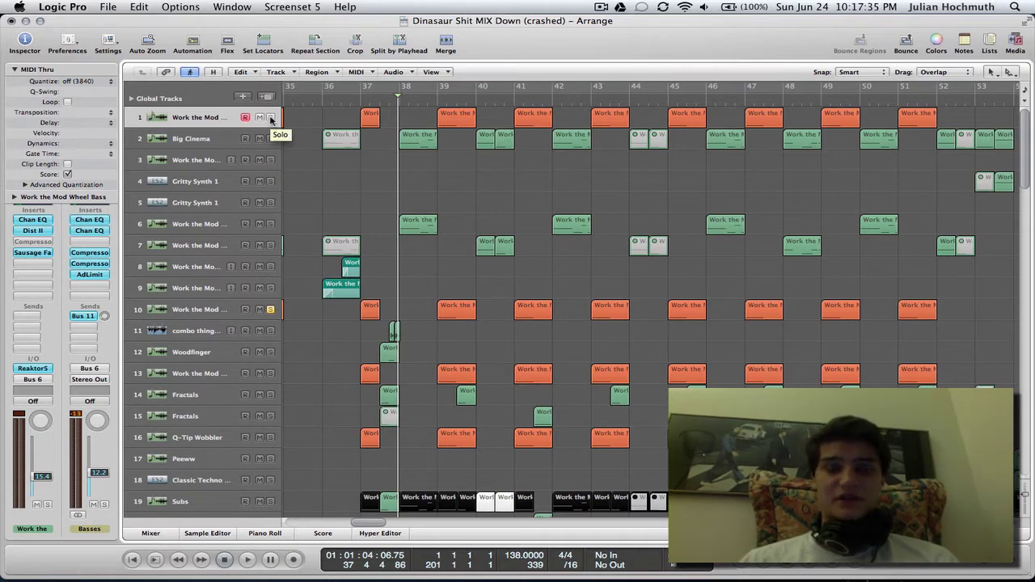
Audition the orange bass layers on tracks 1 and 13 around bar 37, leaving tracks 10, 13 and 16 soloed.
left_click(270, 117)
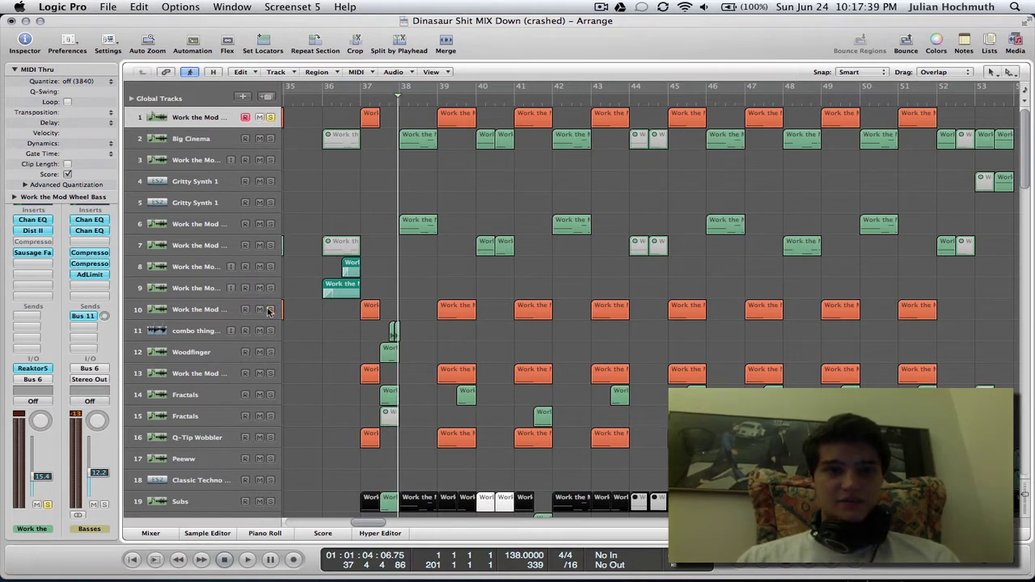
left_click(270, 374)
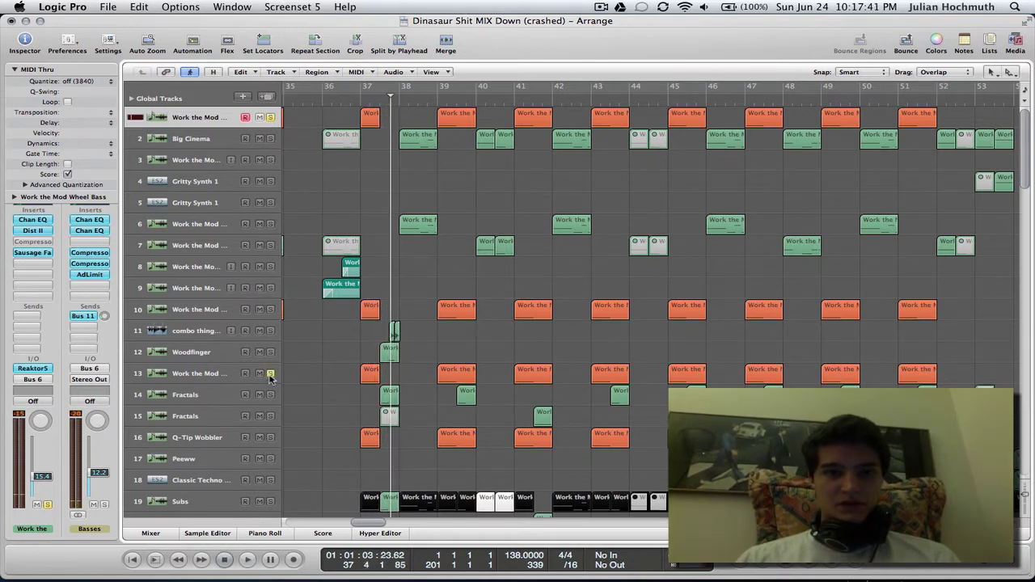
left_click(271, 117)
key("space")
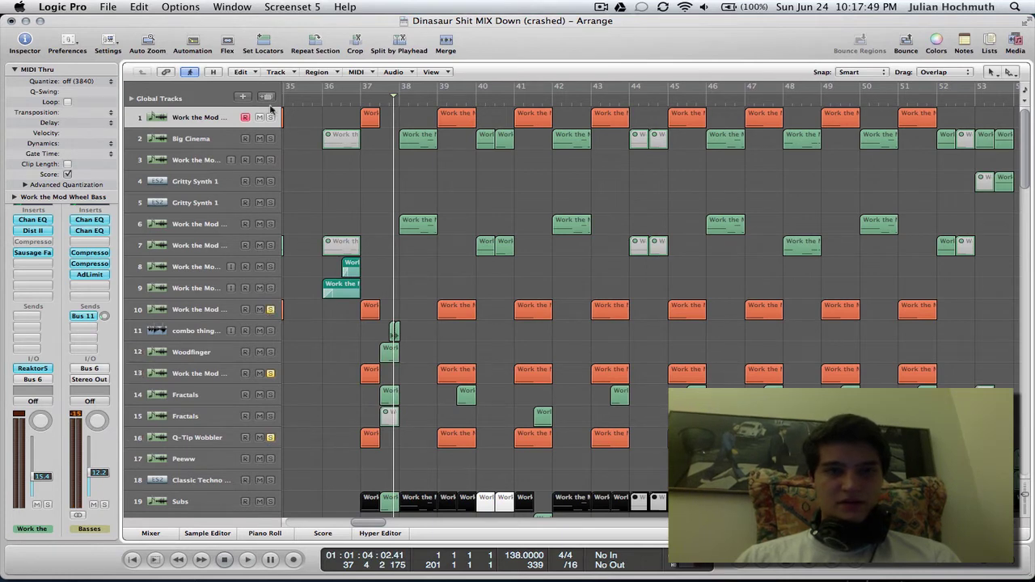
Play the soloed orange bass layers on tracks 1, 10, 13 and 16 together from bar 37.
key("space")
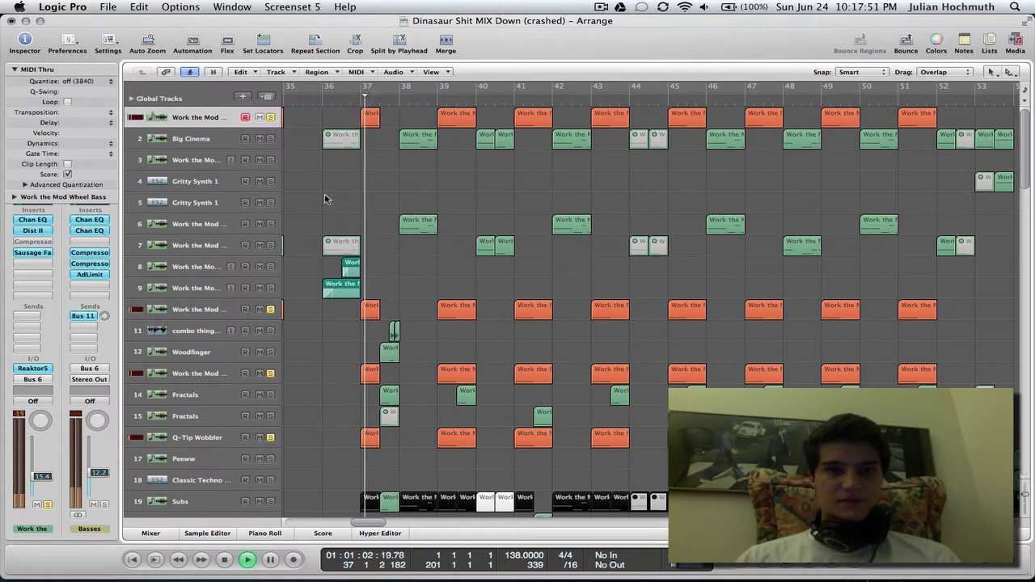
key("space")
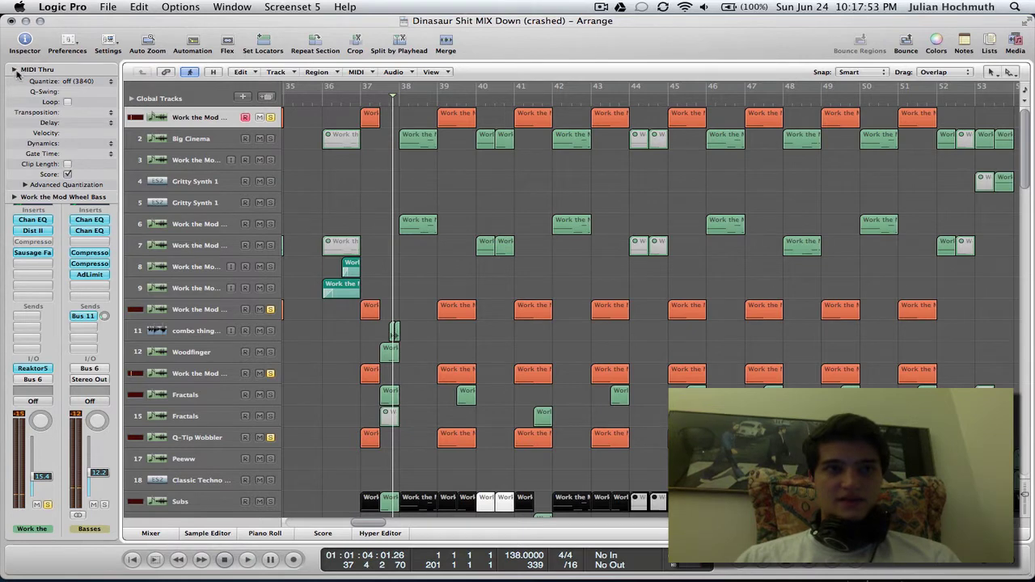
Collapse the MIDI Thru region parameters and examine the Channel EQ curve on track 1's Work the Mod Wheel Bass.
left_click(16, 71)
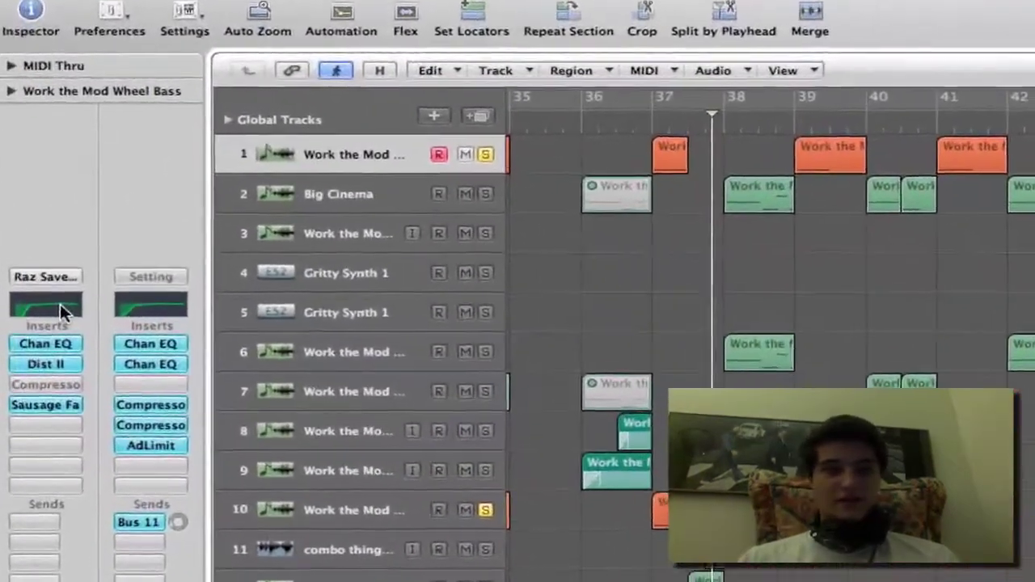
double_click(48, 240)
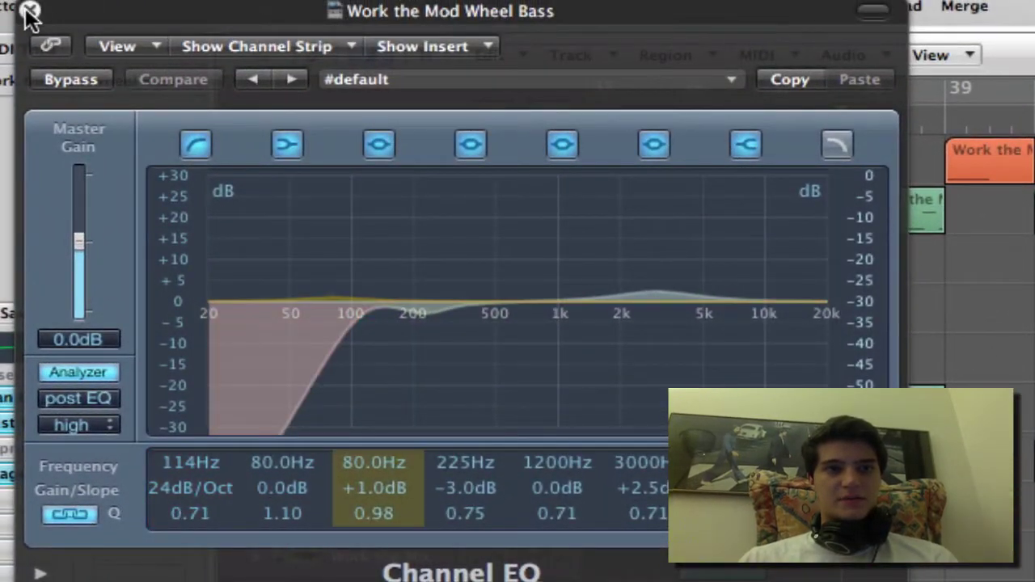
left_click(31, 9)
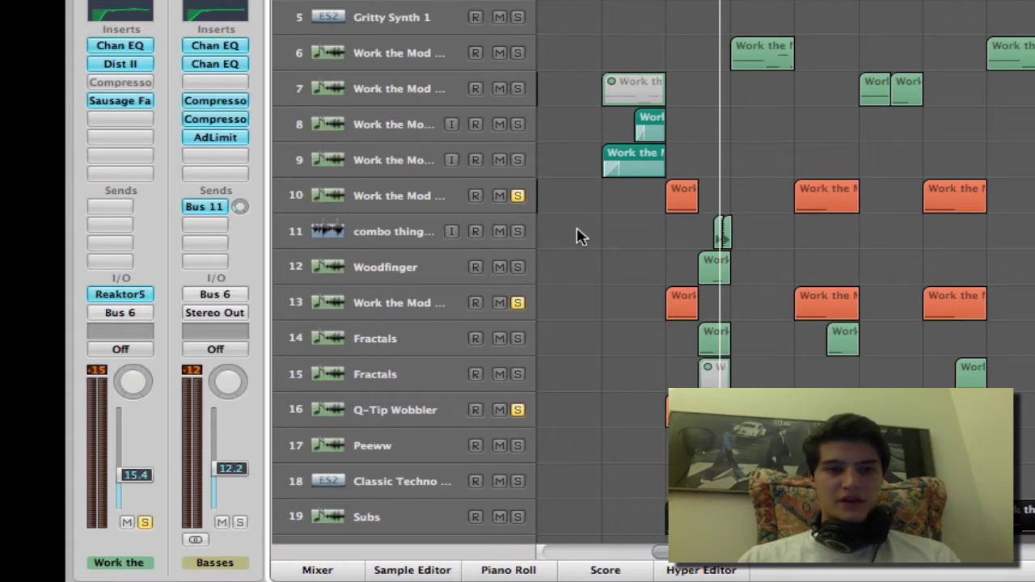
Clear all track solos, and play the drop while pulling the Basses bus volume to −∞ and returning it to 12.2.
left_click(519, 413, "alt")
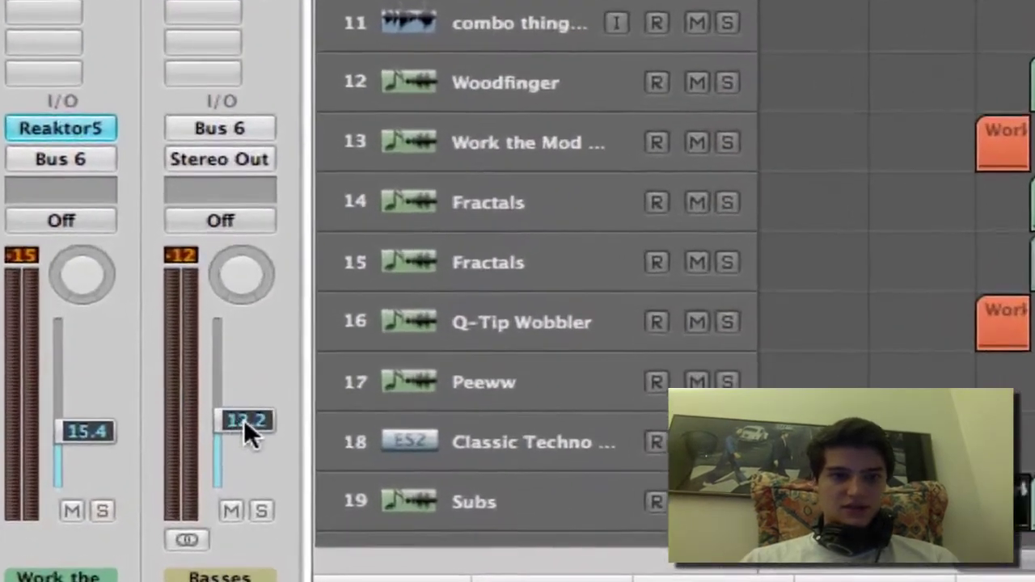
left_click_drag(232, 471, 232, 500)
key("space")
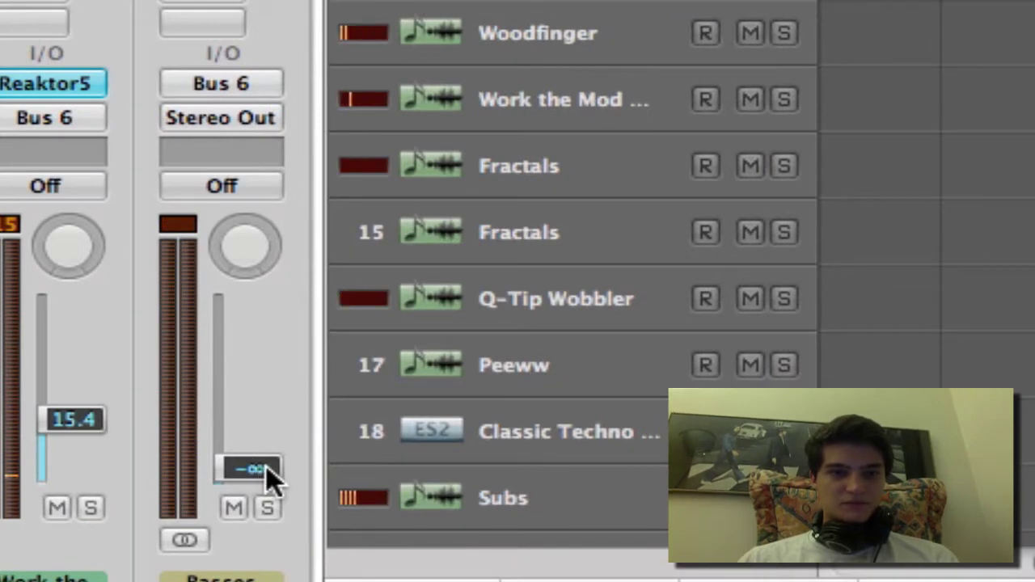
left_click_drag(264, 466, 264, 407)
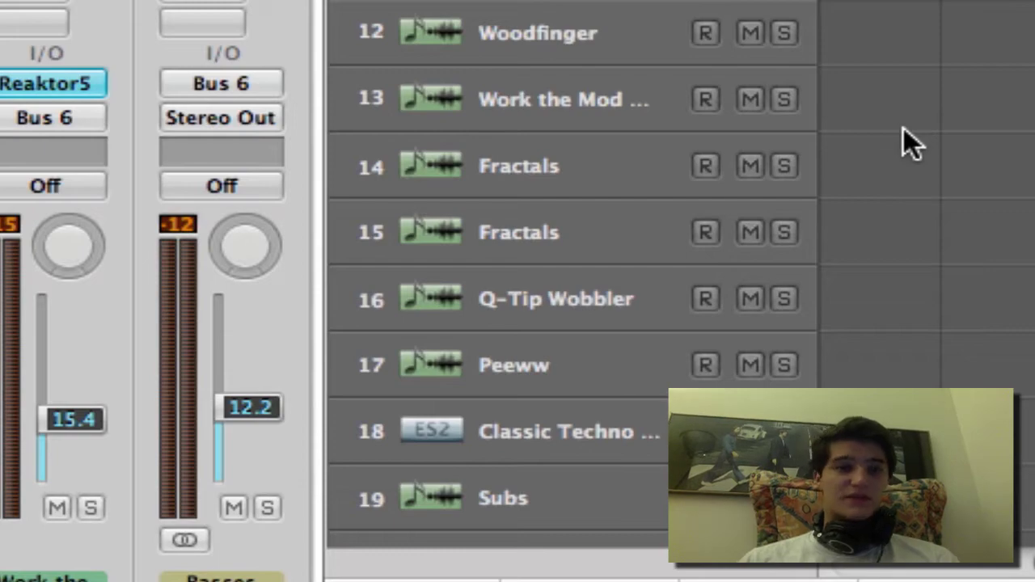
Play the 8 BIT Lead 1, Spooky Vibrato and Church Choir layers in solo around bar 41, and clear their solos.
scroll(930, 148, "down", 10)
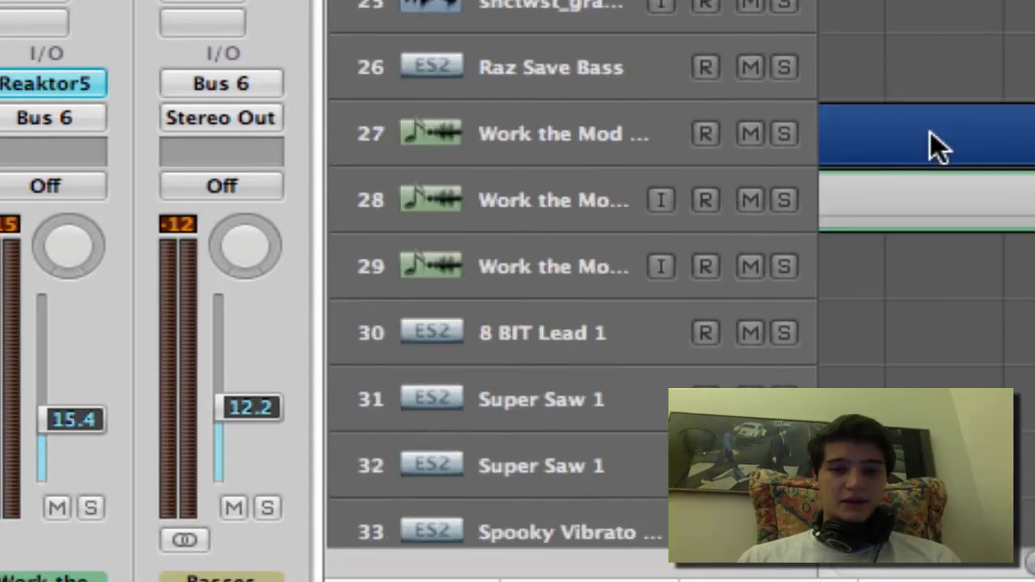
scroll(930, 137, "up", 2)
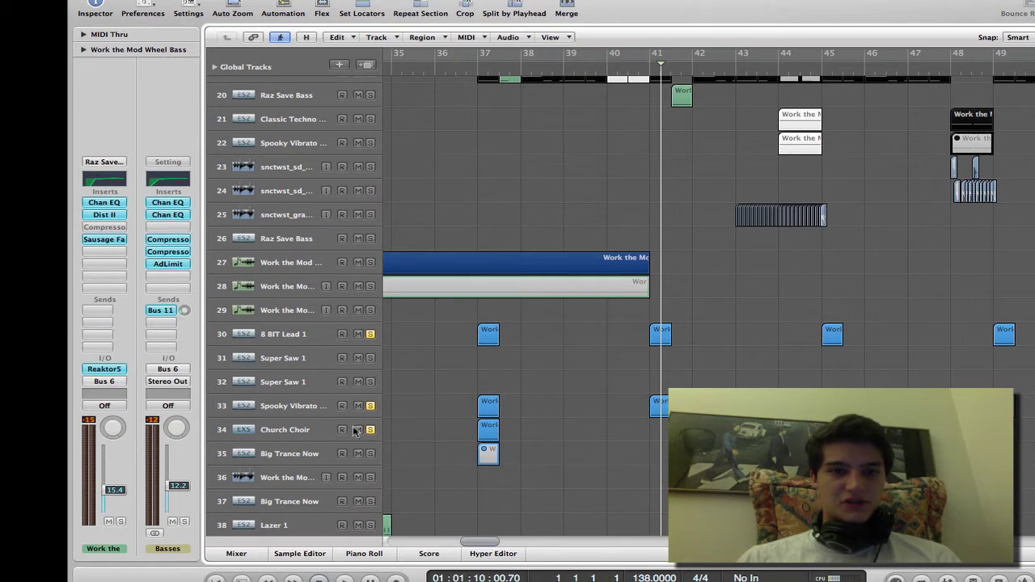
scroll(628, 374, "left", 2)
scroll(628, 374, "up", 1)
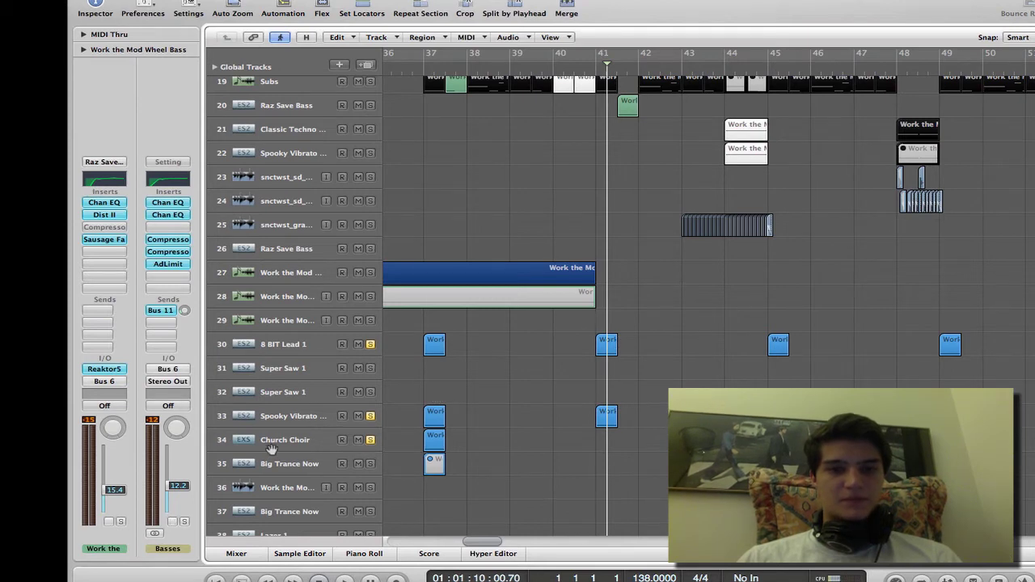
key("space")
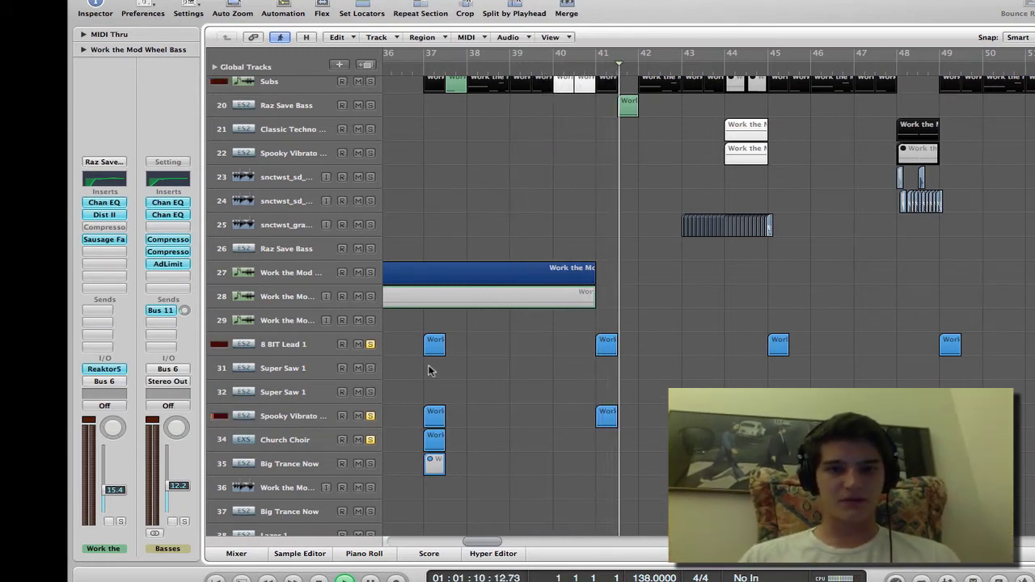
left_click(372, 344)
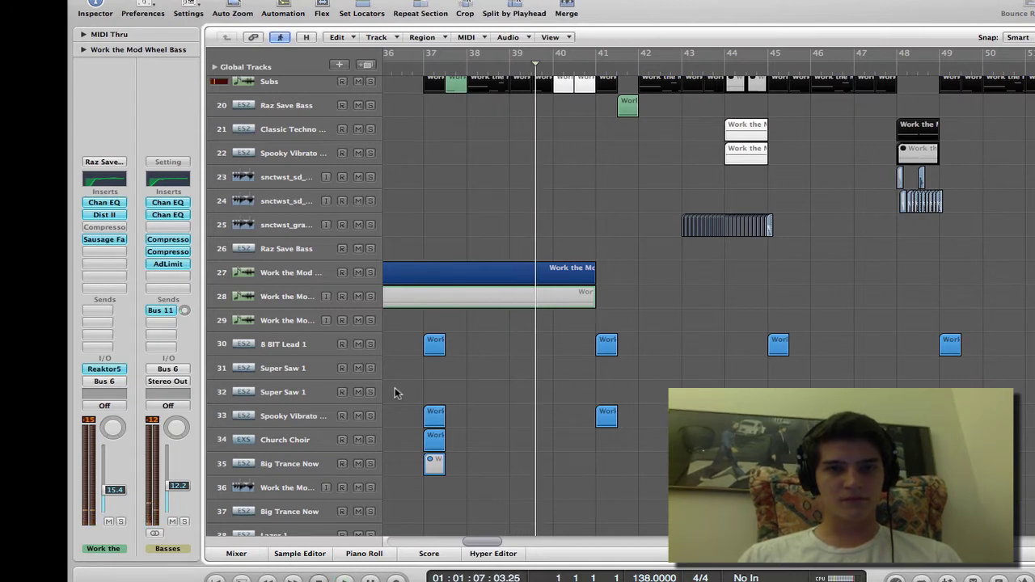
Select the Subs track and examine the oscillator settings of its ES2 Sine Bass synth.
scroll(395, 387, "up", 5)
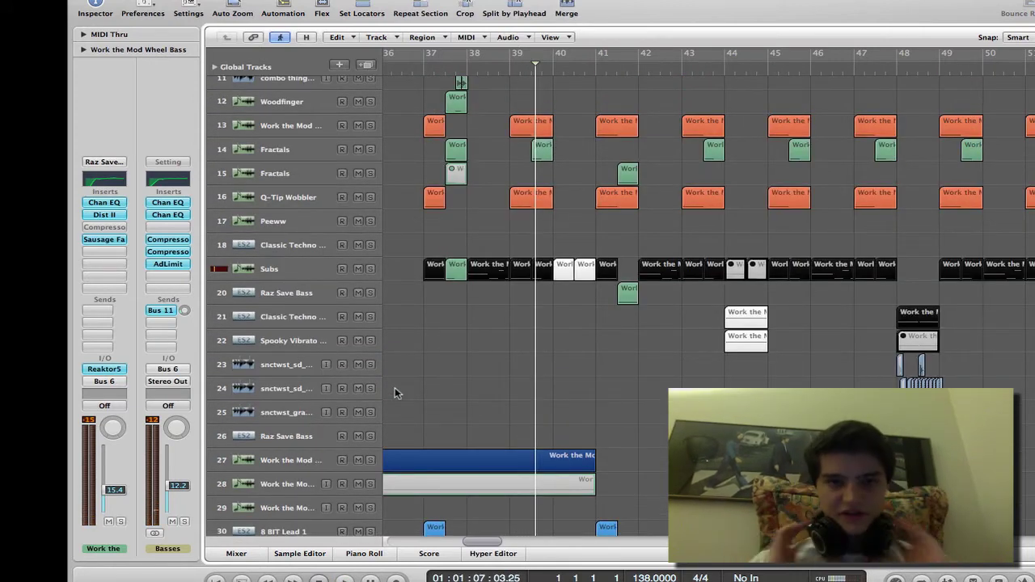
scroll(395, 387, "up", 2)
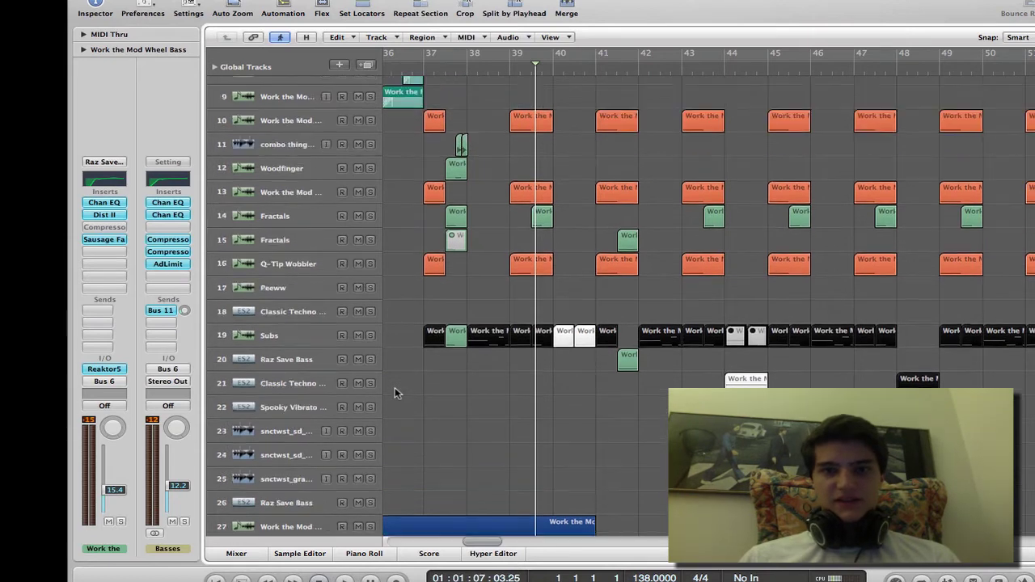
scroll(395, 387, "up", 3)
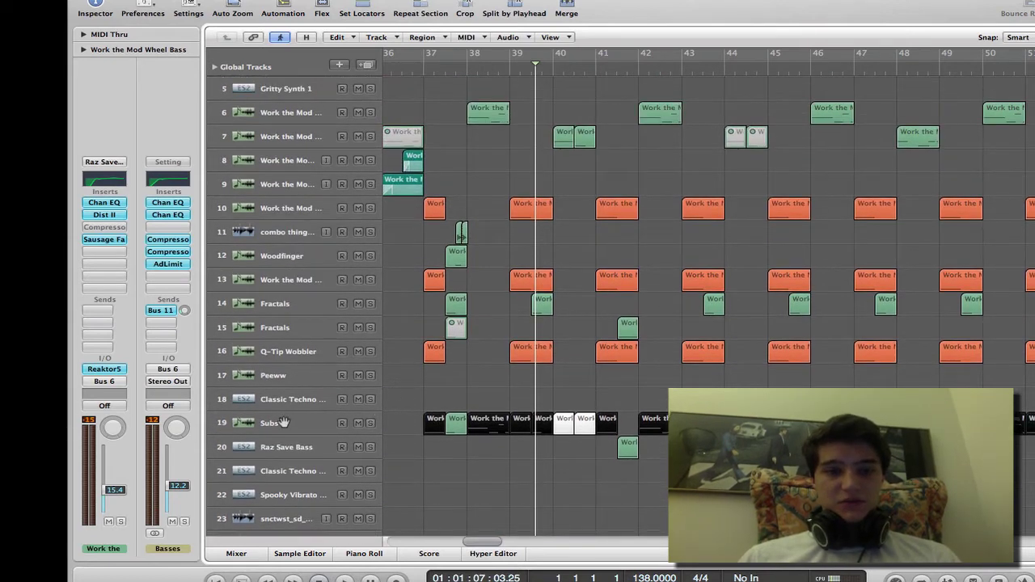
left_click(282, 423)
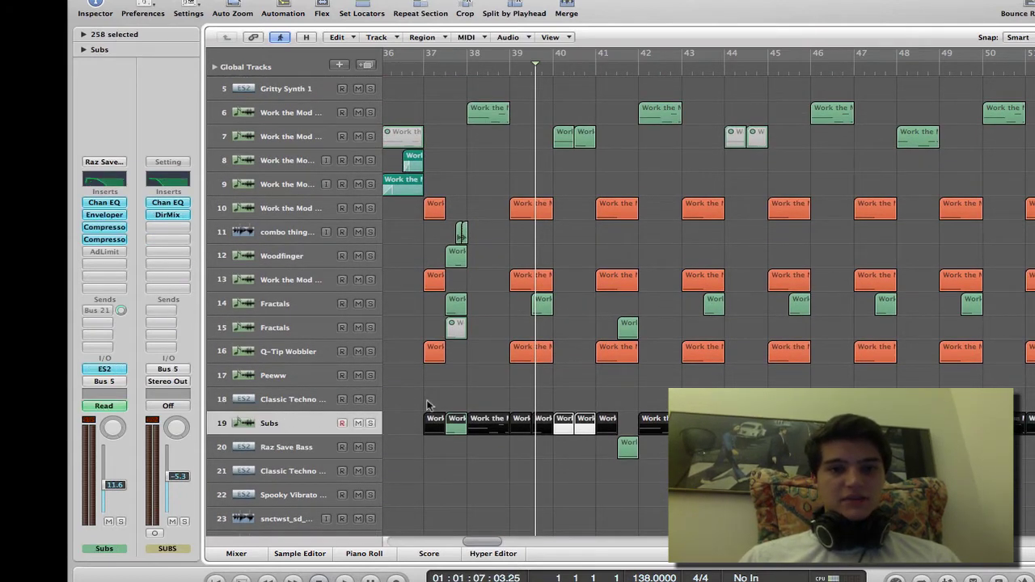
left_click(114, 371)
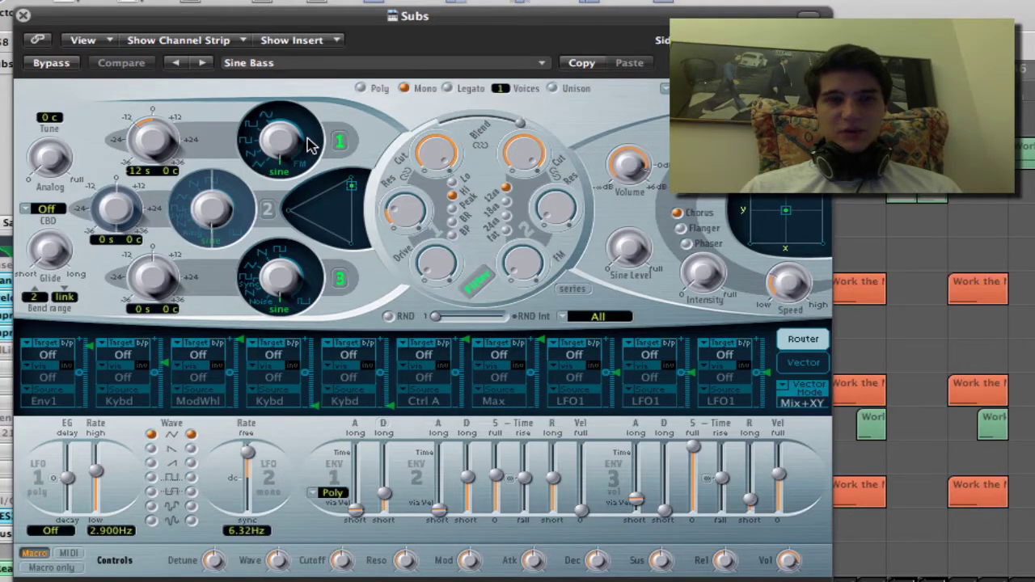
left_click(24, 16)
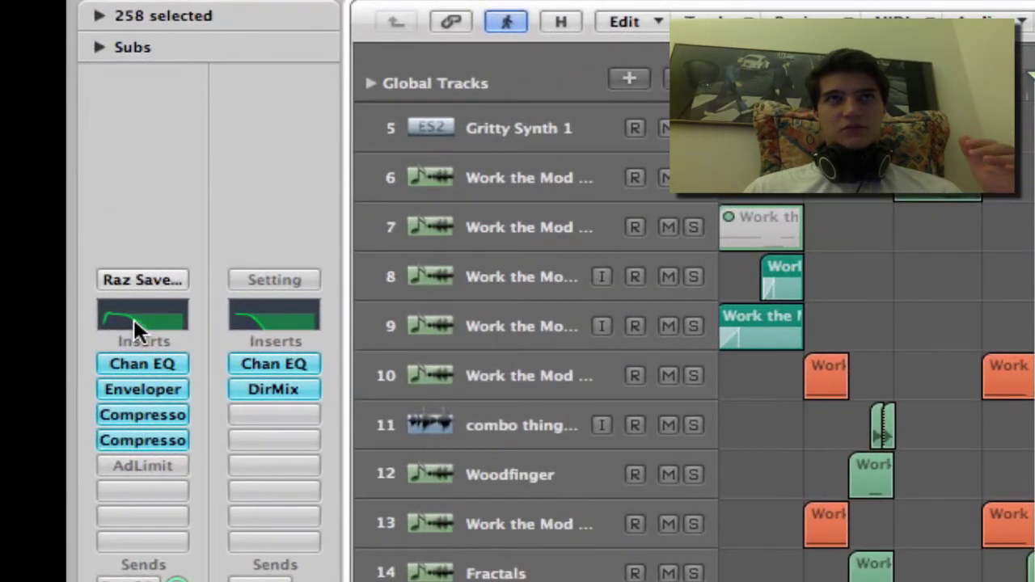
Examine the Channel EQ and Enveloper settings on the Subs channel strip.
double_click(133, 320)
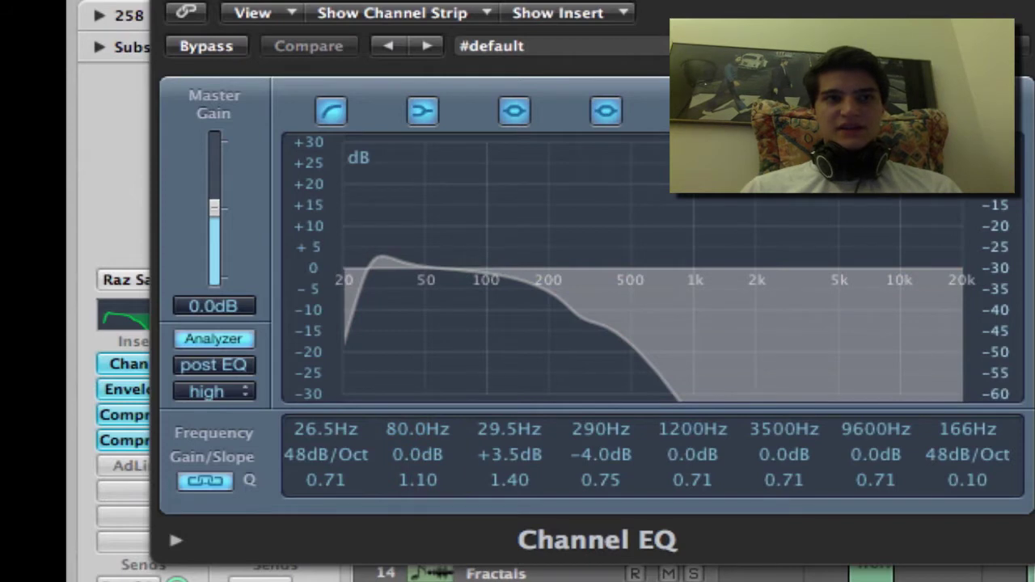
left_click(174, 3)
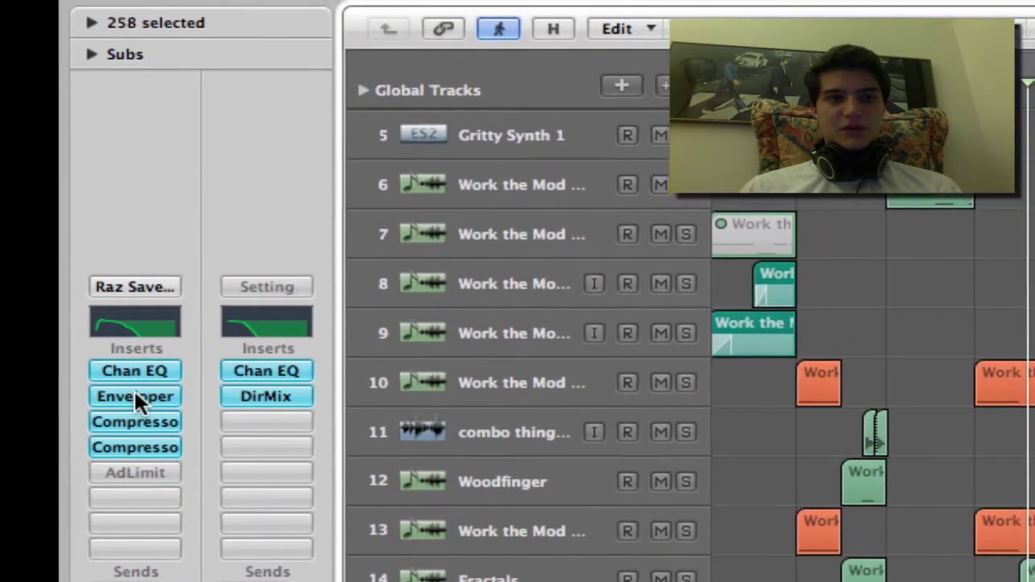
left_click(142, 390)
left_click(117, 413)
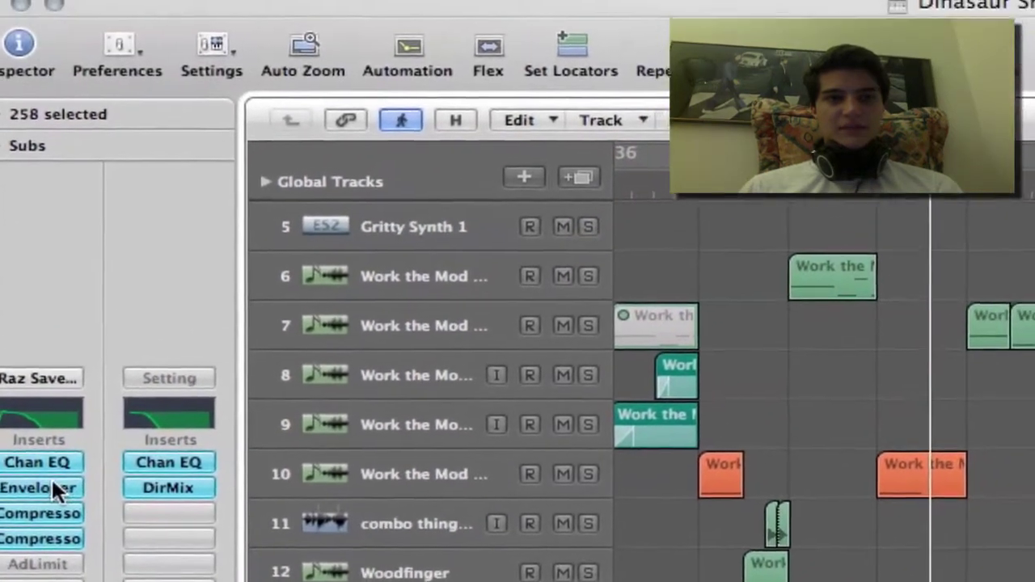
left_click(51, 485)
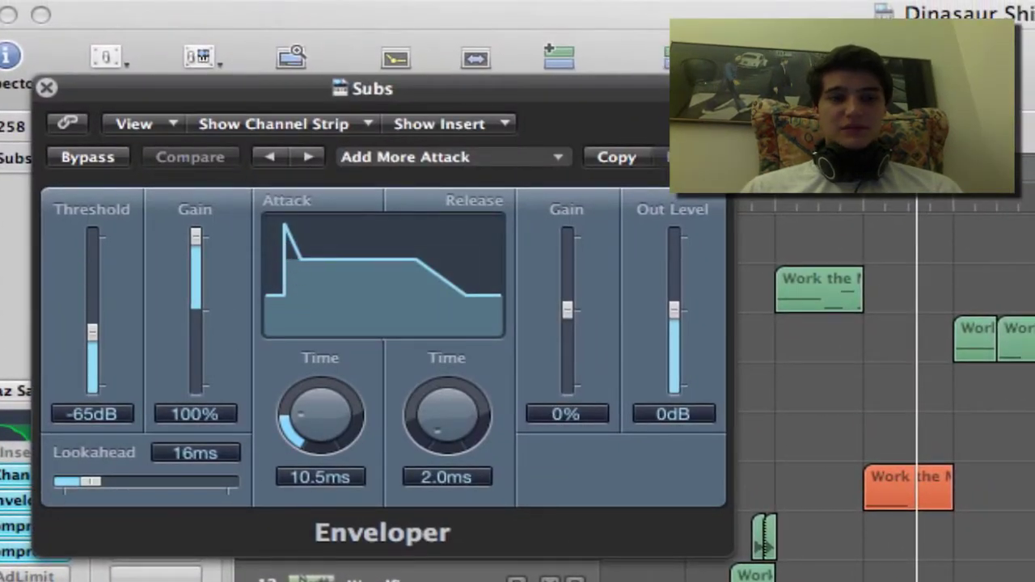
left_click(47, 88)
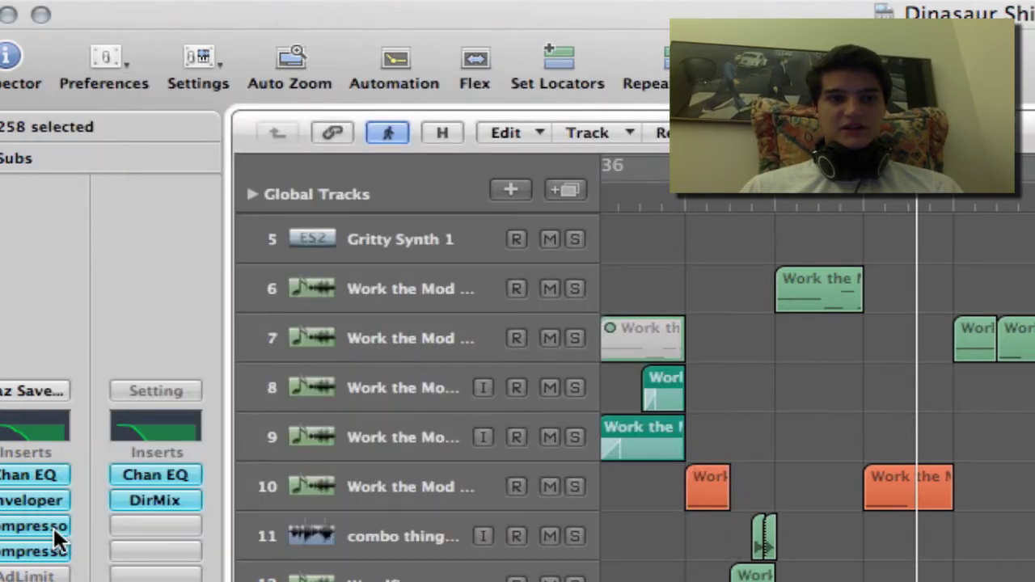
Play the Subs track in solo up to about bar 41, and turn its solo off.
scroll(566, 388, "down", 3)
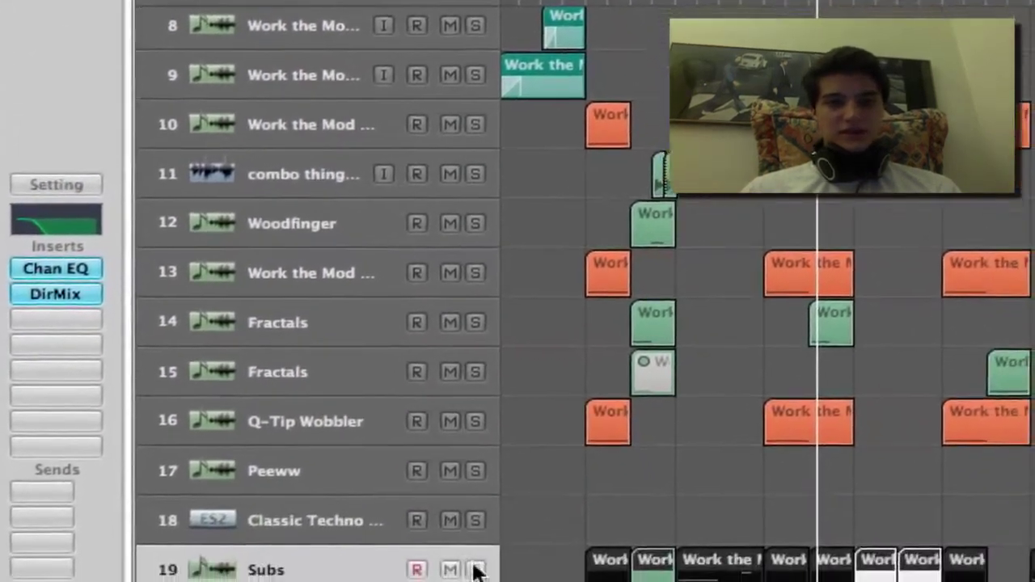
left_click(538, 581)
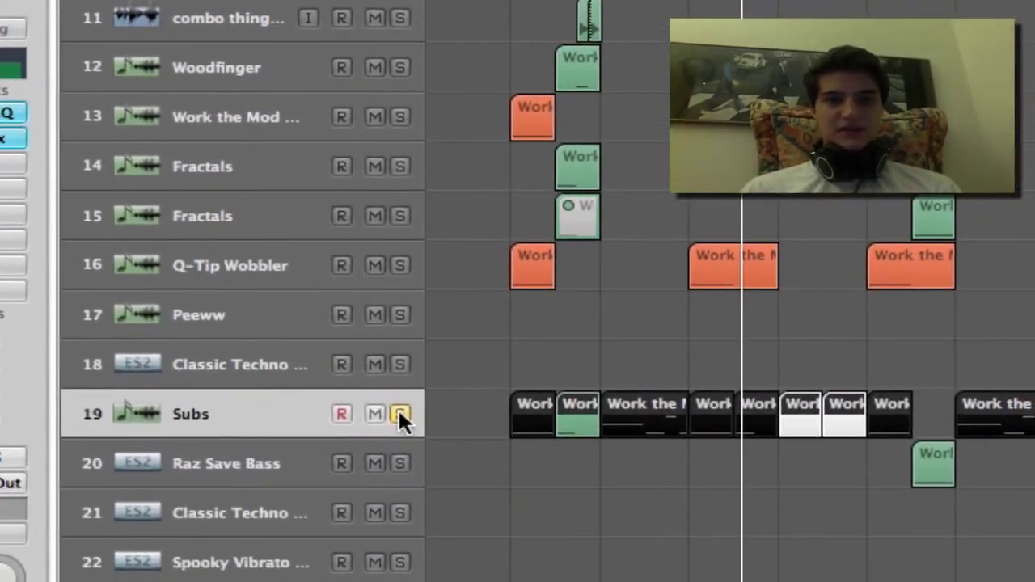
key("space")
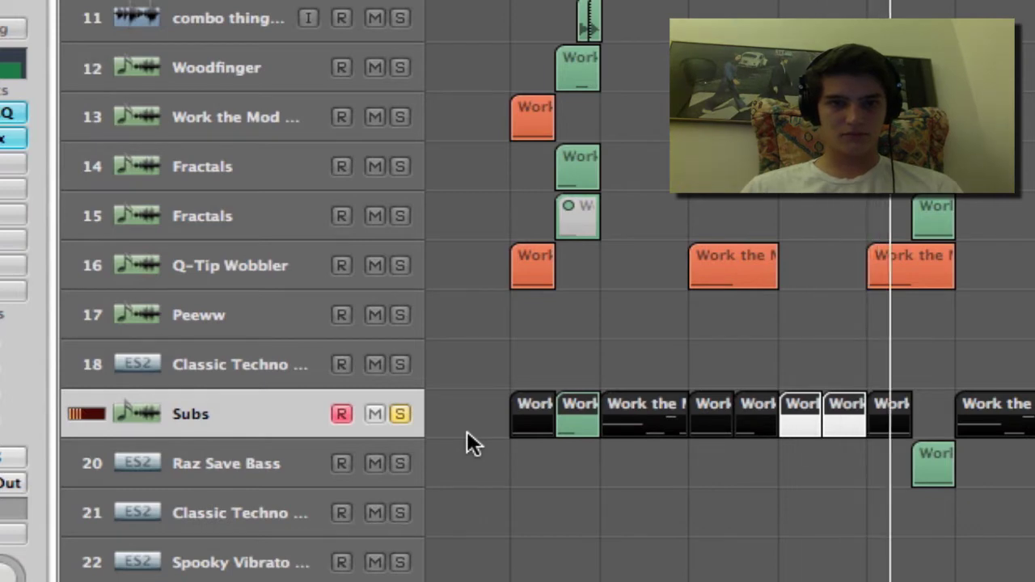
left_click(400, 414)
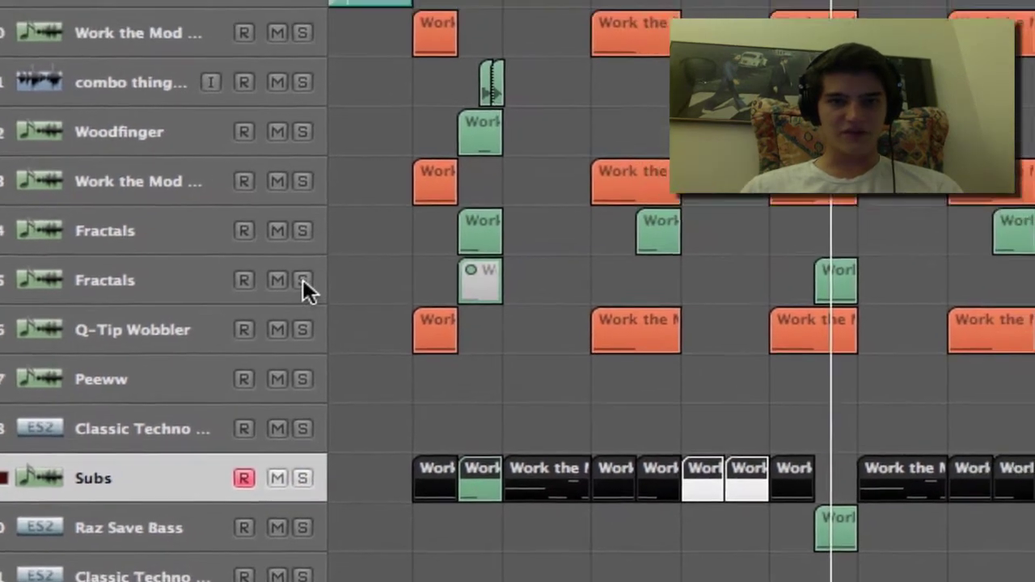
Audition Fractals on track 15 and Raz Save Bass on track 20 around bar 41, leaving no track soloed.
left_click(396, 218)
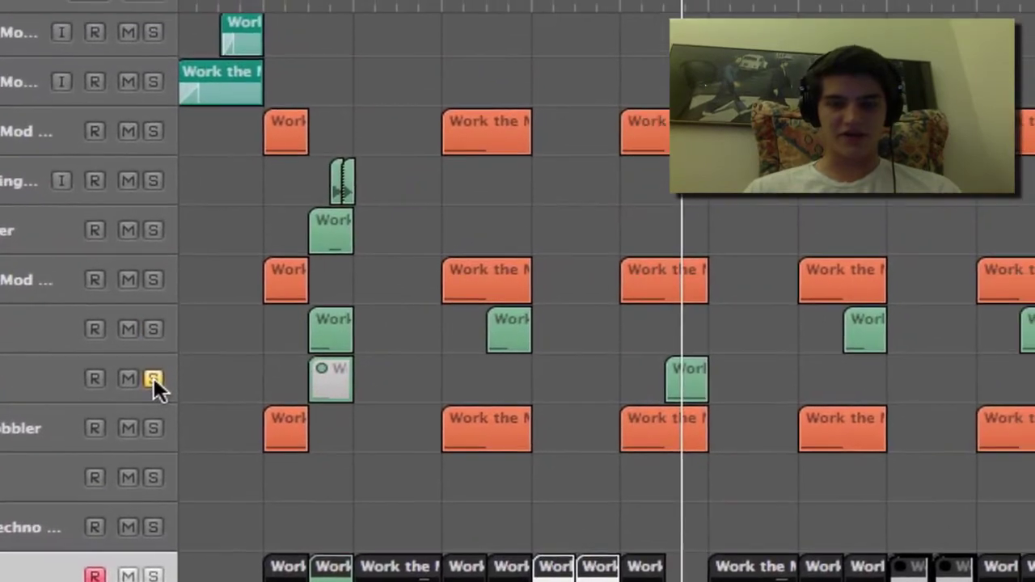
key("Return")
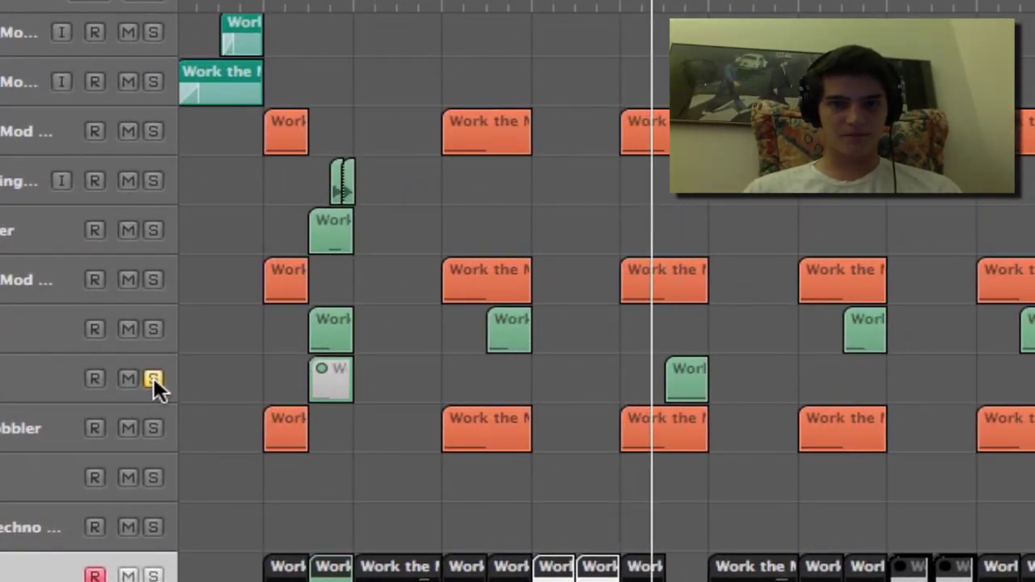
key("space")
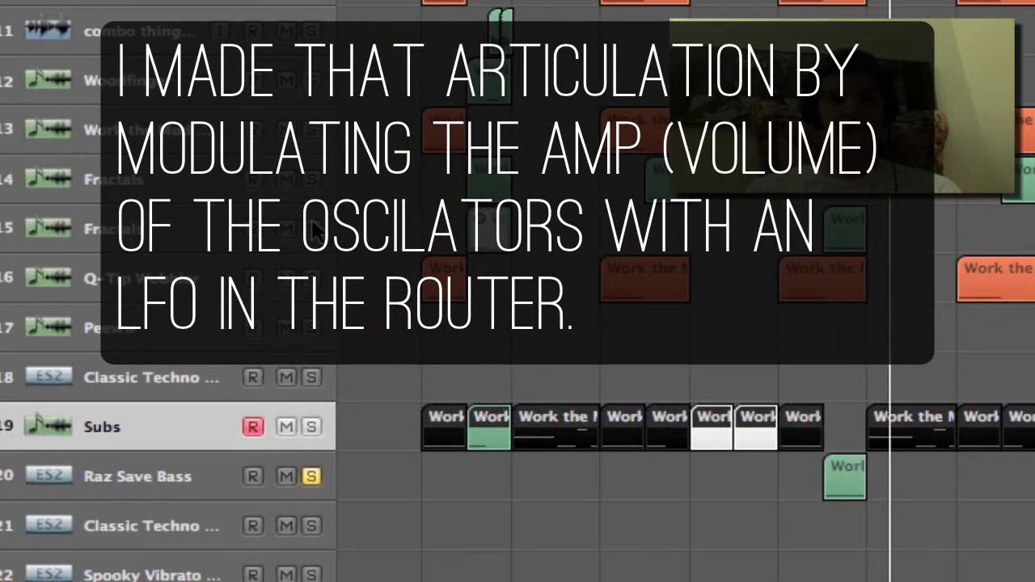
left_click(312, 477)
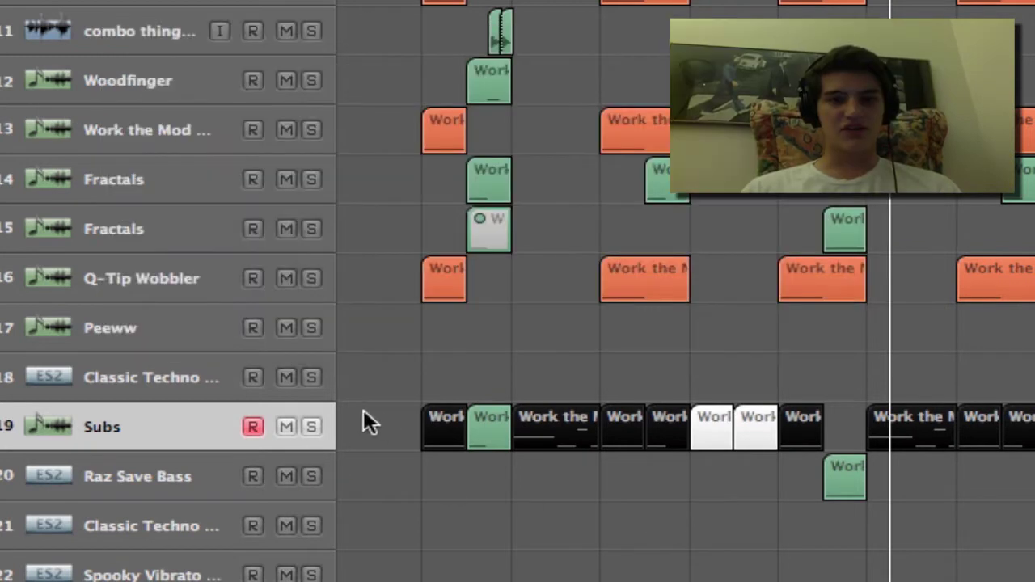
Enlarge the Subs regions from bar 37 onward to inspect their note patterns.
left_click_drag(393, 413, 842, 425)
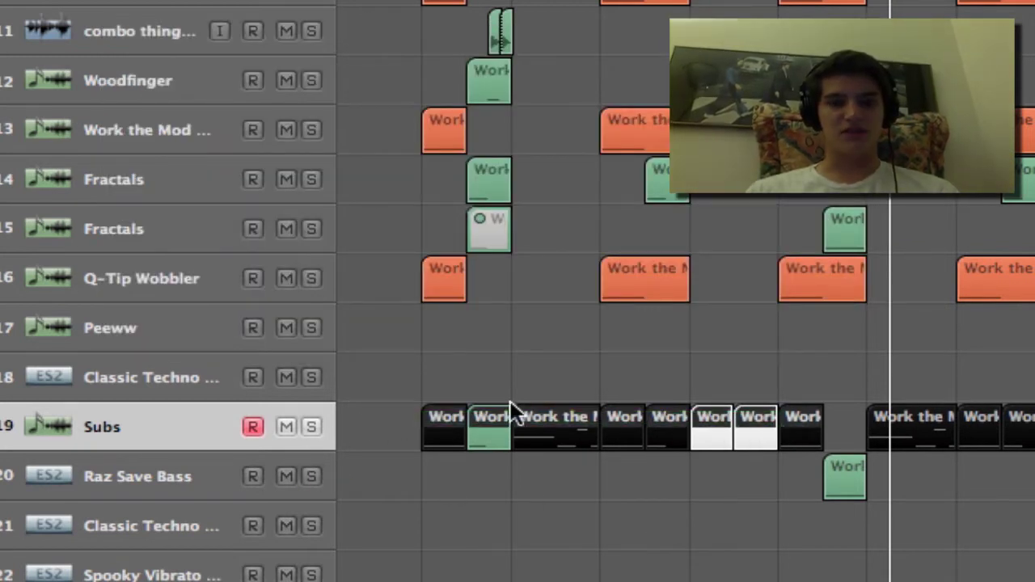
left_click_drag(409, 397, 982, 474)
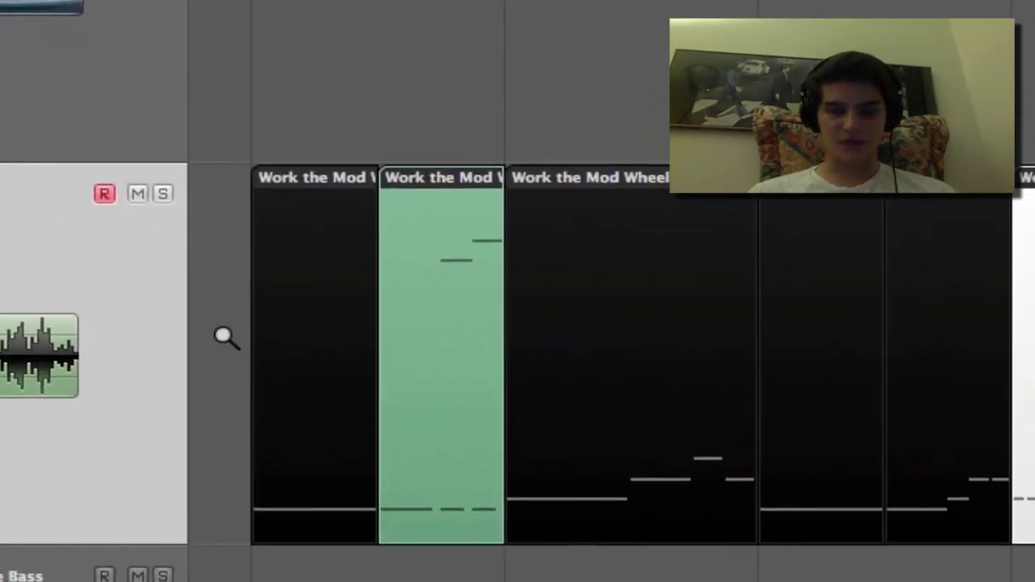
left_click(226, 337, "ctrl+alt")
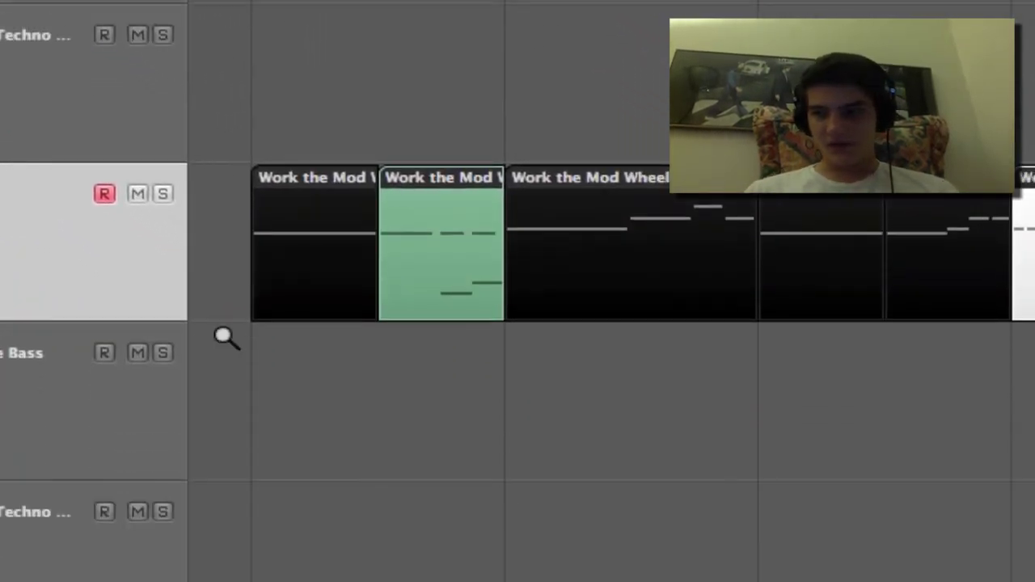
Return from the enlarged Subs regions to the wider arrangement and examine the bass regions and chopped audio regions below them.
left_click(226, 337, "ctrl+alt")
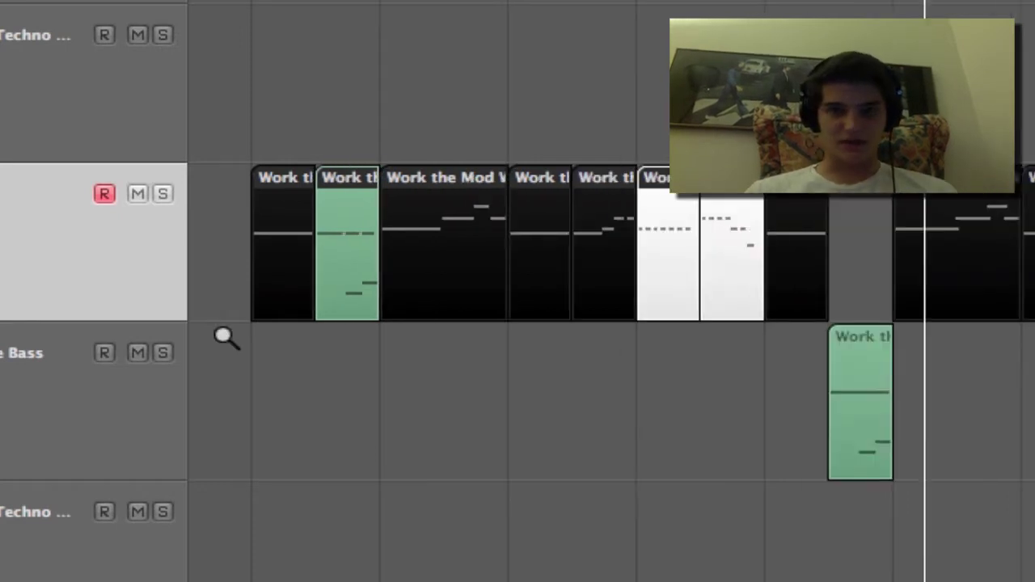
left_click(227, 337, "ctrl+alt")
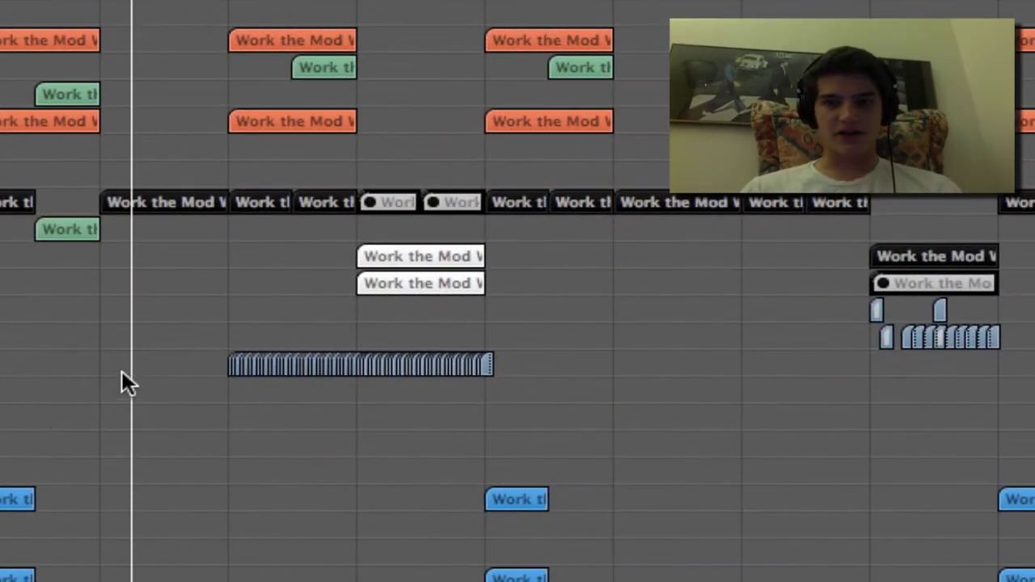
left_click_drag(261, 247, 564, 393)
left_click(563, 393)
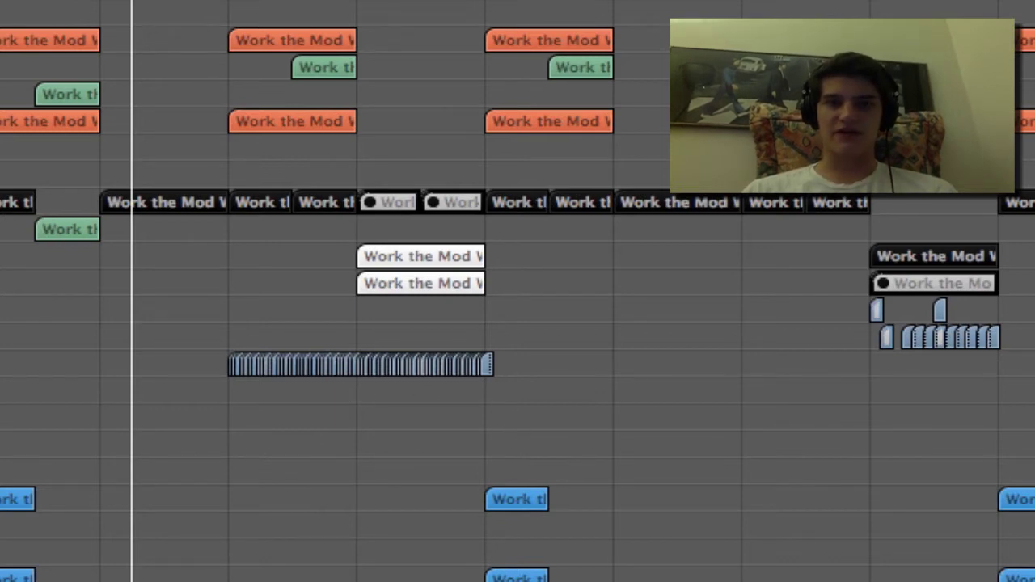
Play the full mix up to bar 44 and park the playhead there.
key("space")
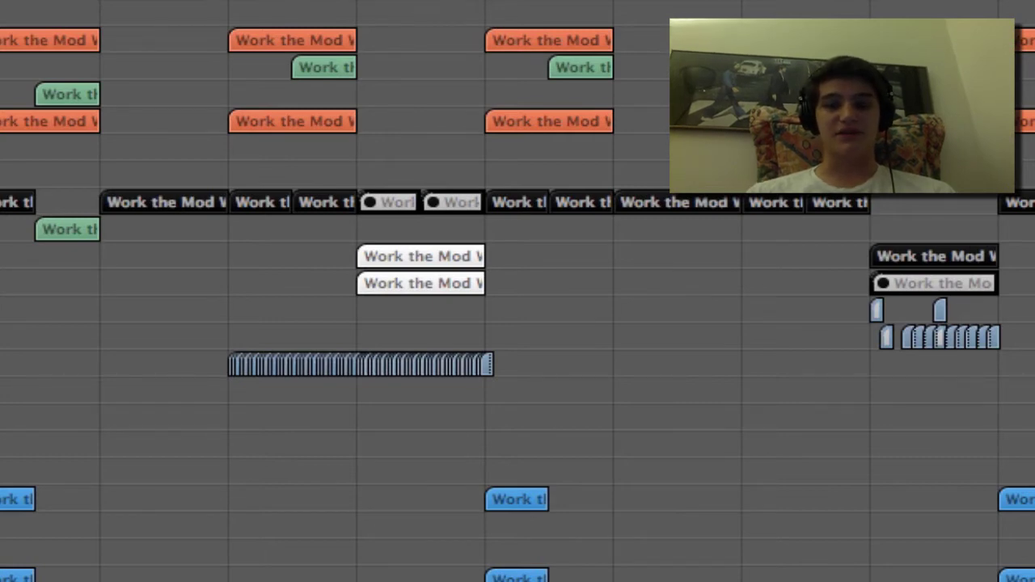
key("space")
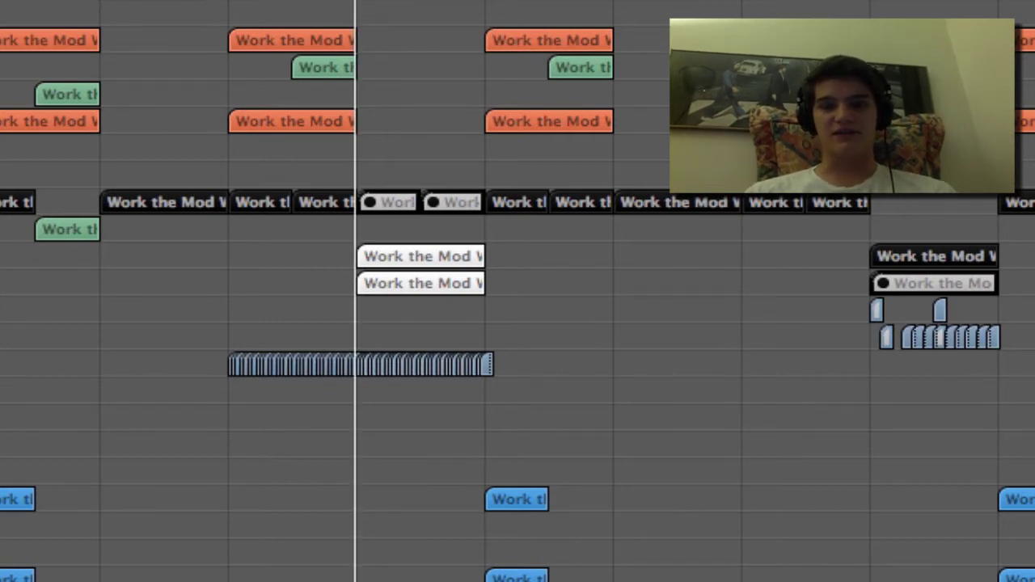
key("comma")
key("period")
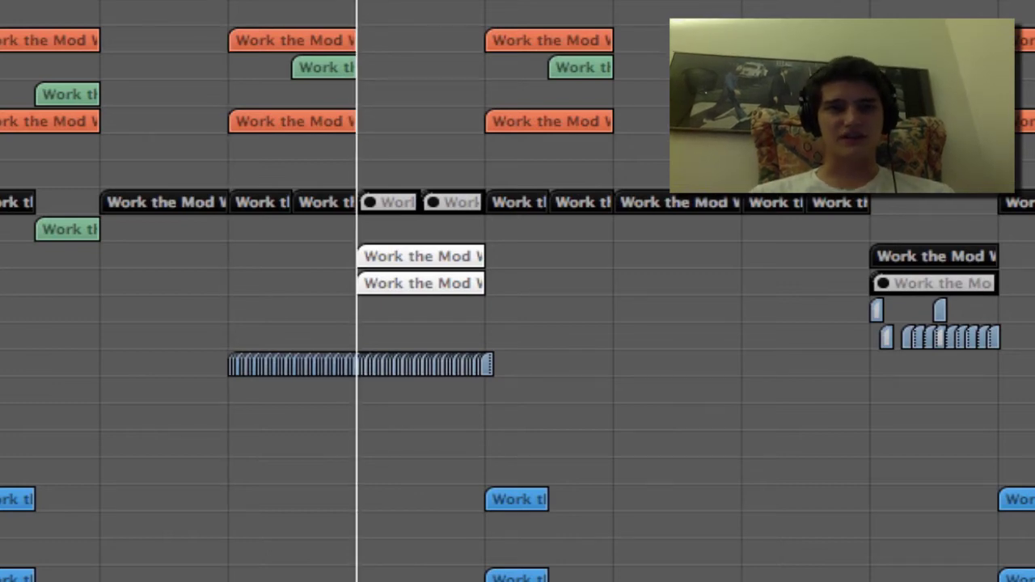
key("ctrl+Left")
key("ctrl+Left")
key("ctrl+Right")
key("ctrl+Right")
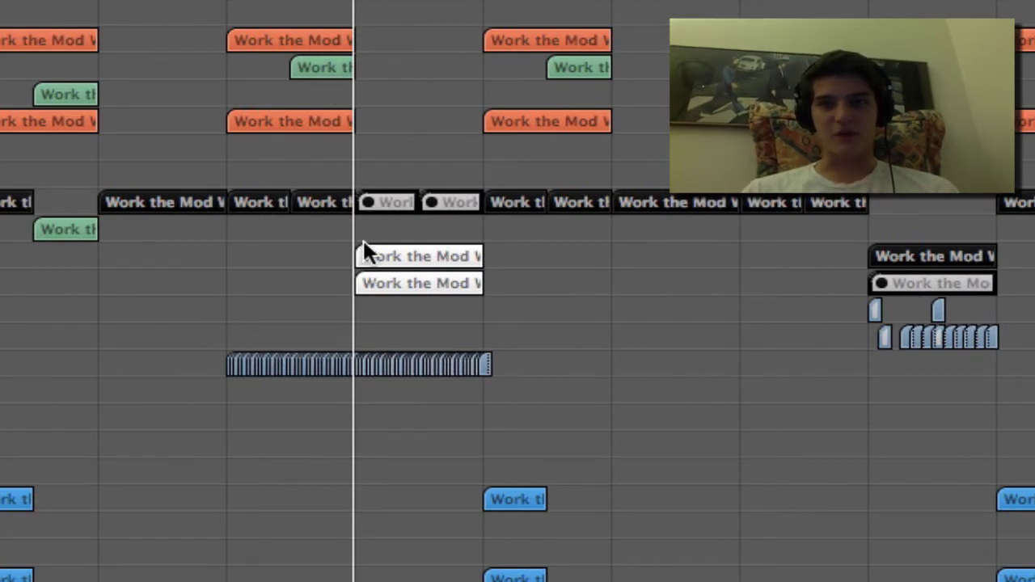
Inspect the chopped snctwst_graunz_2 regions and their Channel EQ Peak 3 Frequency automation, playing from bar 44 to just past bar 45.
left_click_drag(371, 164, 473, 383)
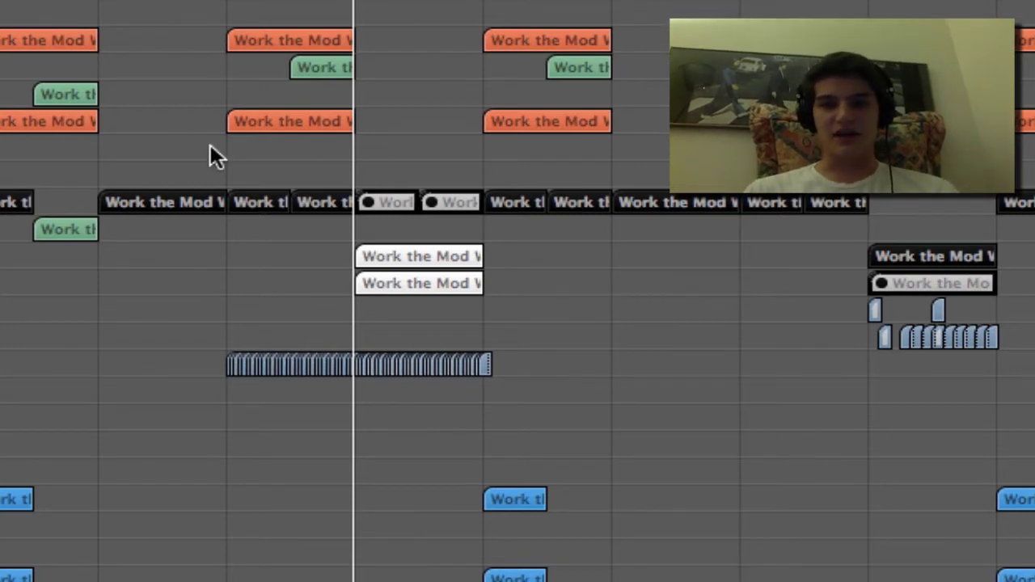
left_click(186, 356, "ctrl+alt")
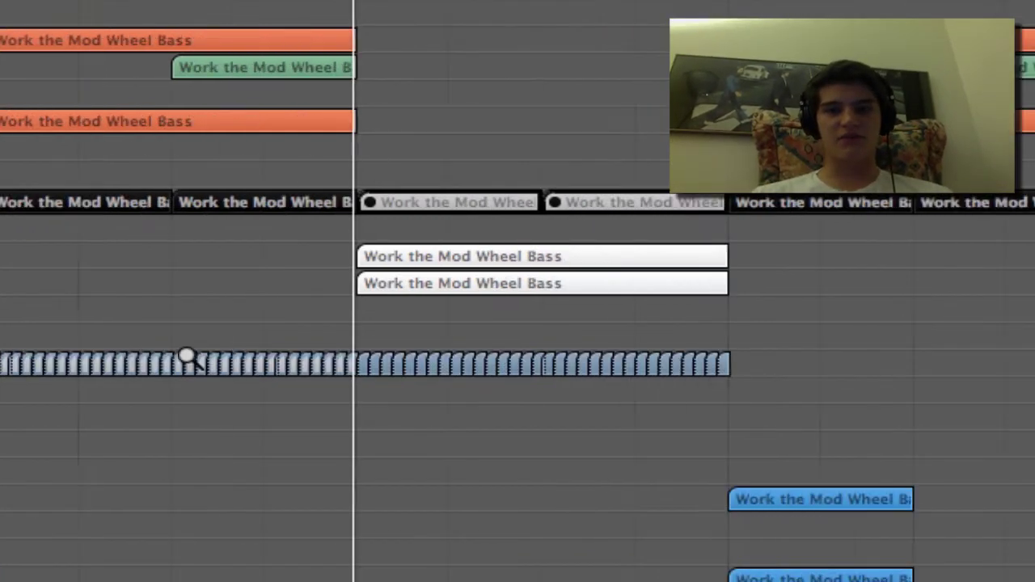
scroll(239, 393, "right", 10)
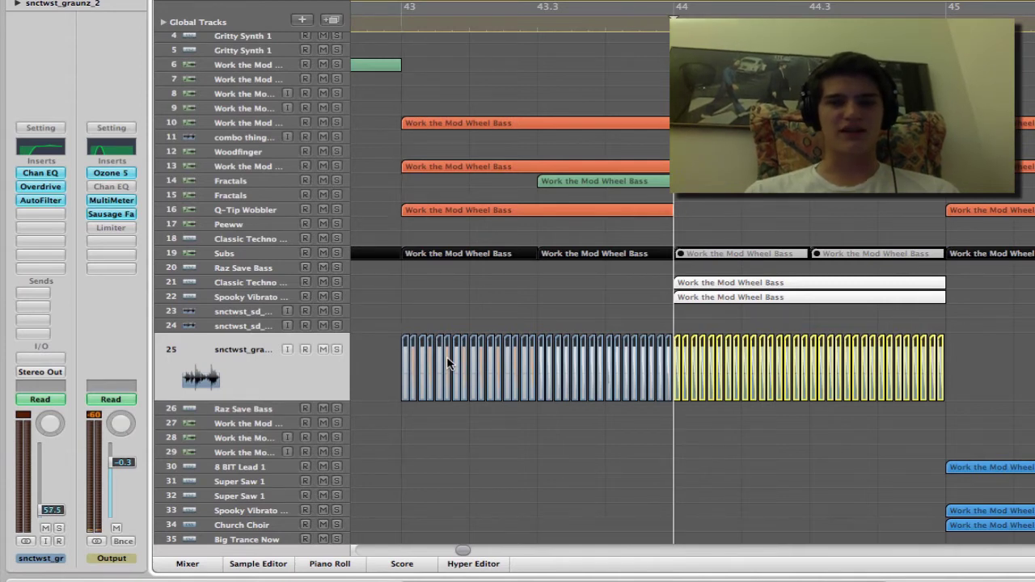
key("a")
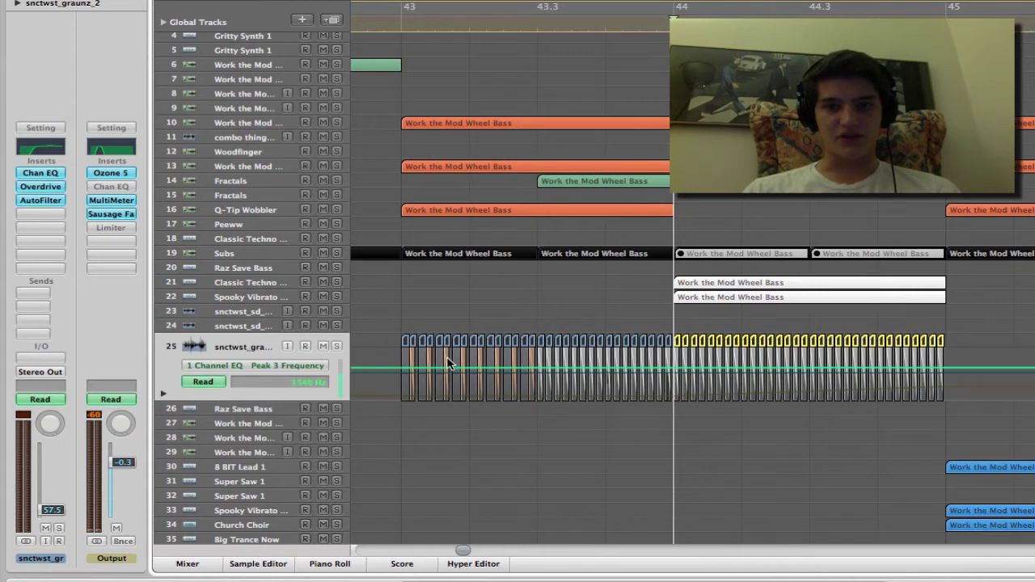
key("space")
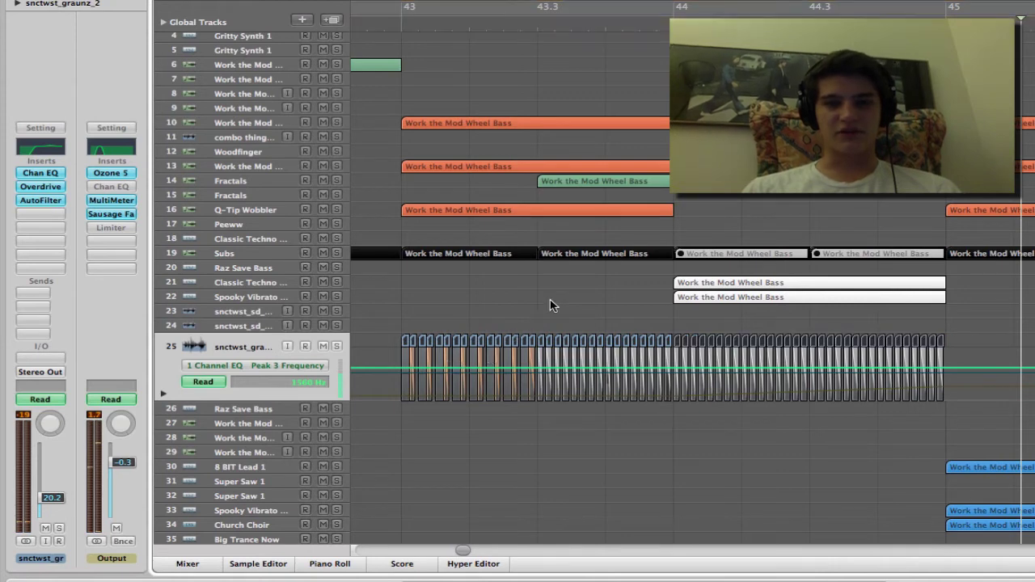
key("a")
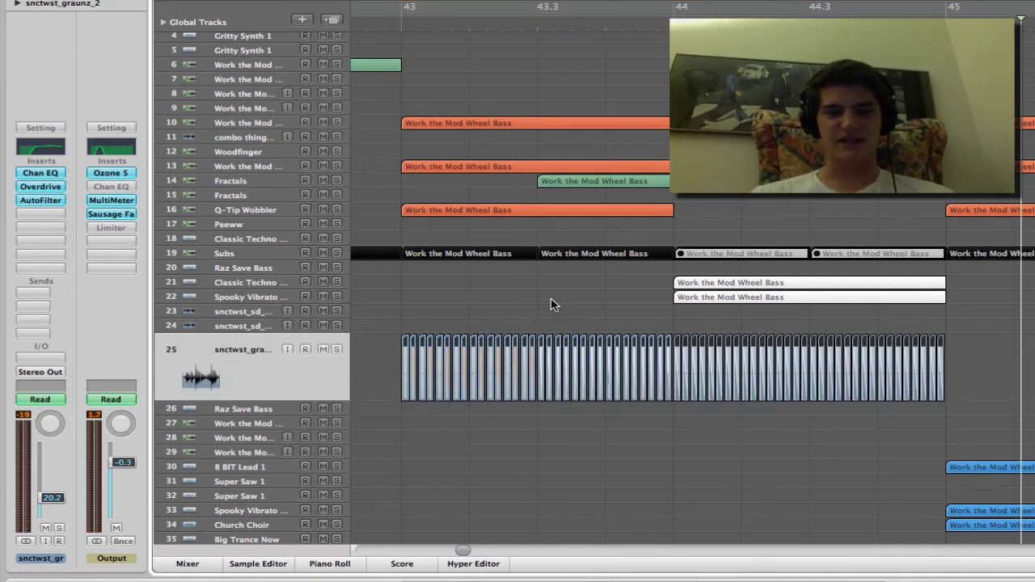
Solo Classic Techno on track 21 and Spooky Vibrato on track 22, and play them from just before bar 44.
left_click(336, 282)
left_click(662, 25)
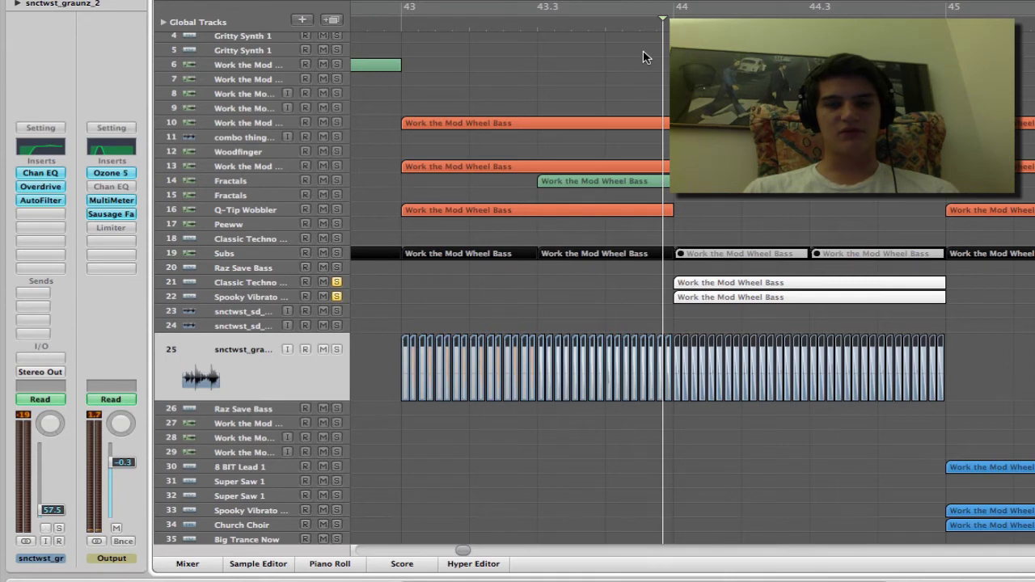
key("space")
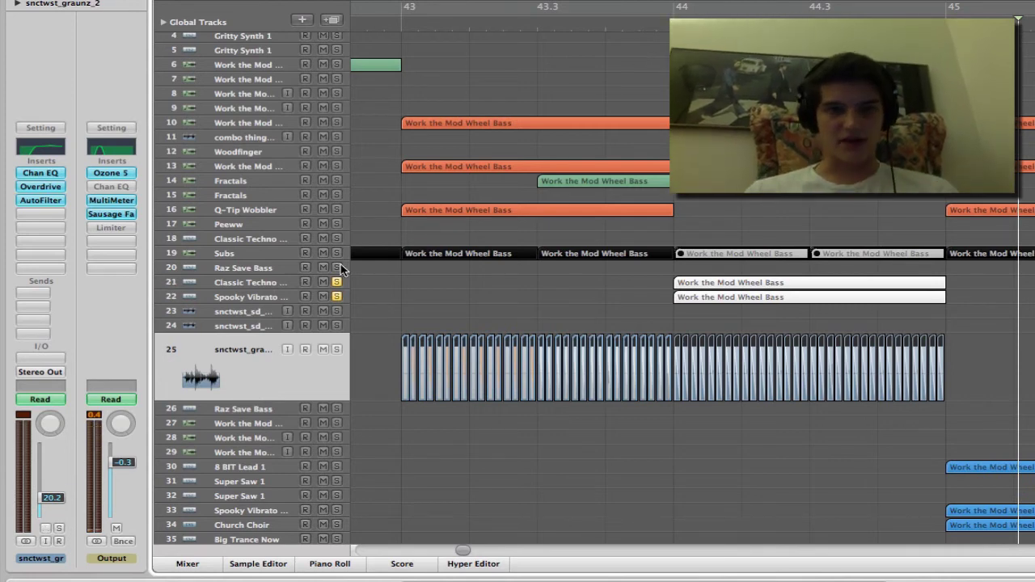
Inspect the volume automation of Spooky Vibrato on track 22 and Classic Techno on track 21, and turn off both solos.
left_click(267, 297)
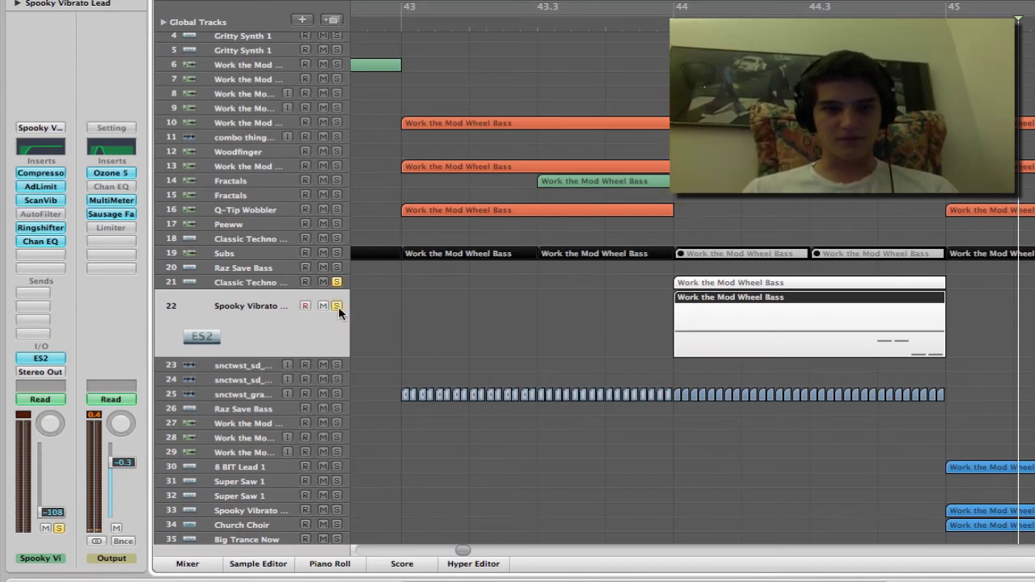
key("a")
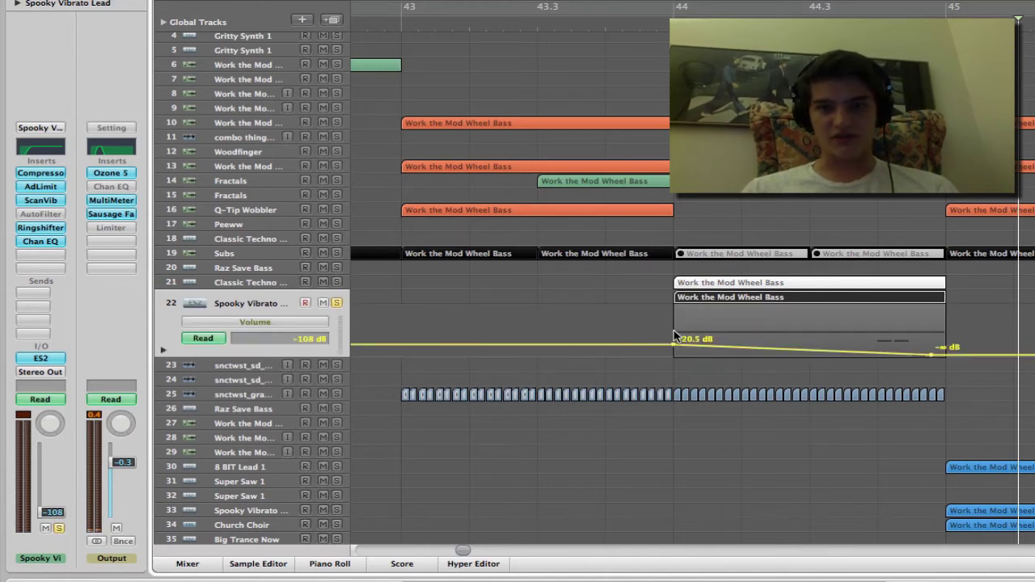
left_click(346, 282)
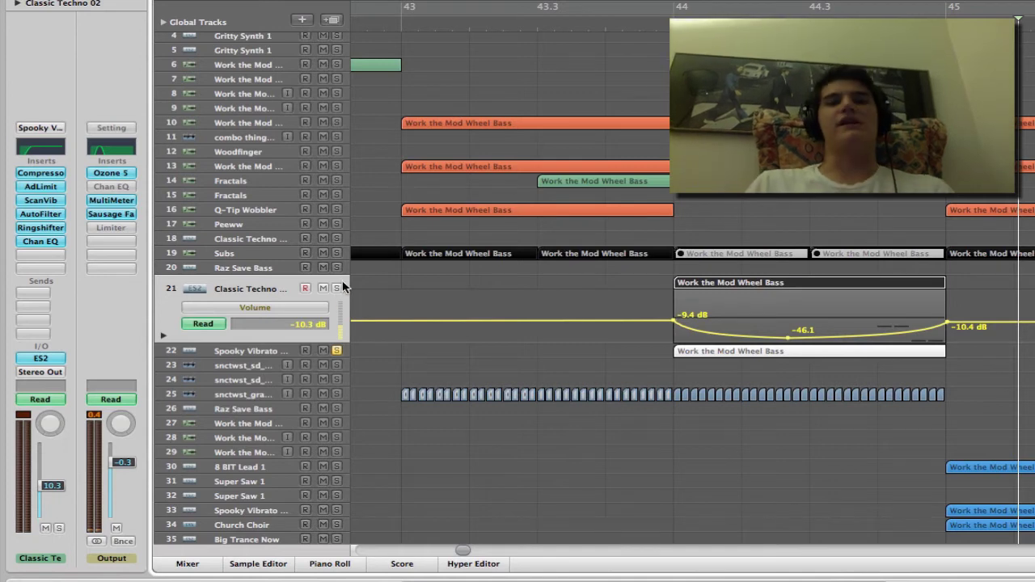
left_click(337, 350)
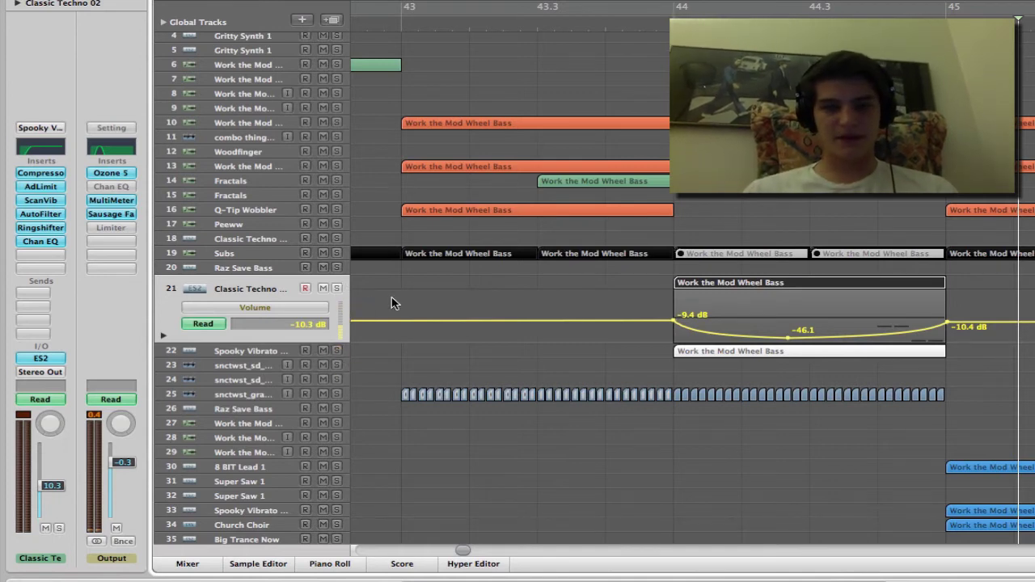
Widen the view to bars 36–52, hide the automation, and play the full mix from bar 37 to bar 49.
key("ctrl+Left")
key("ctrl+Left")
key("ctrl+Left")
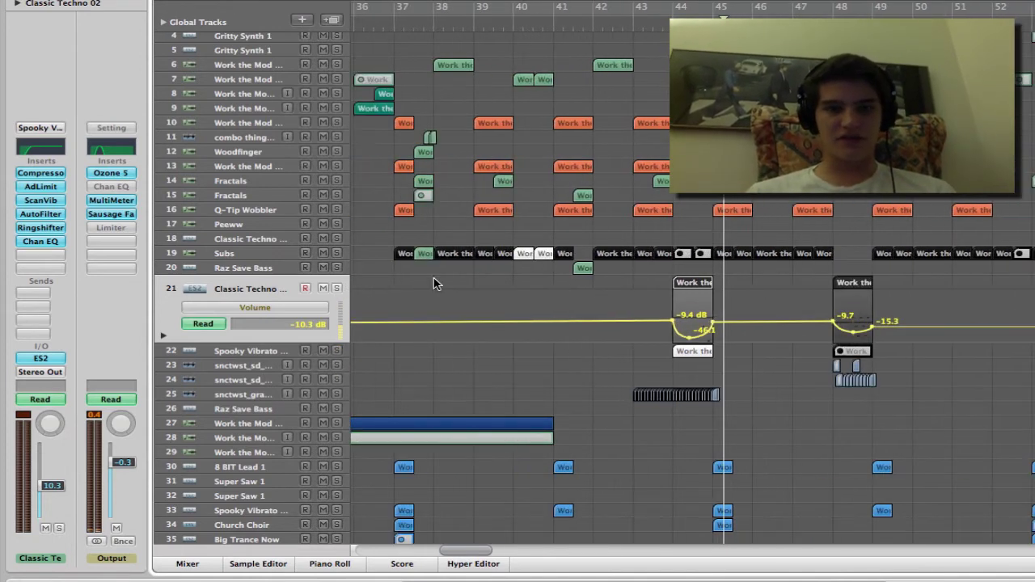
key("a")
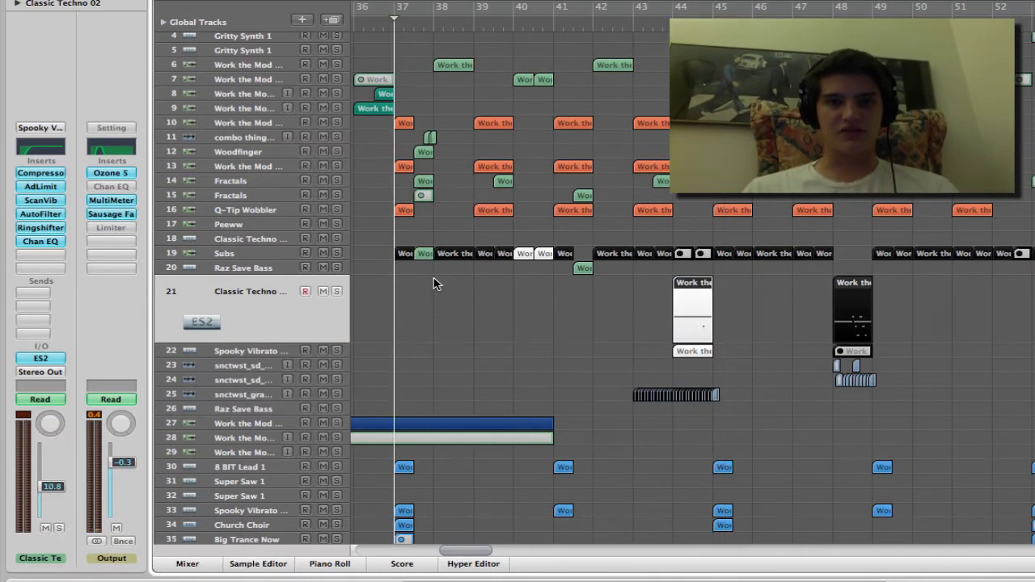
key("space")
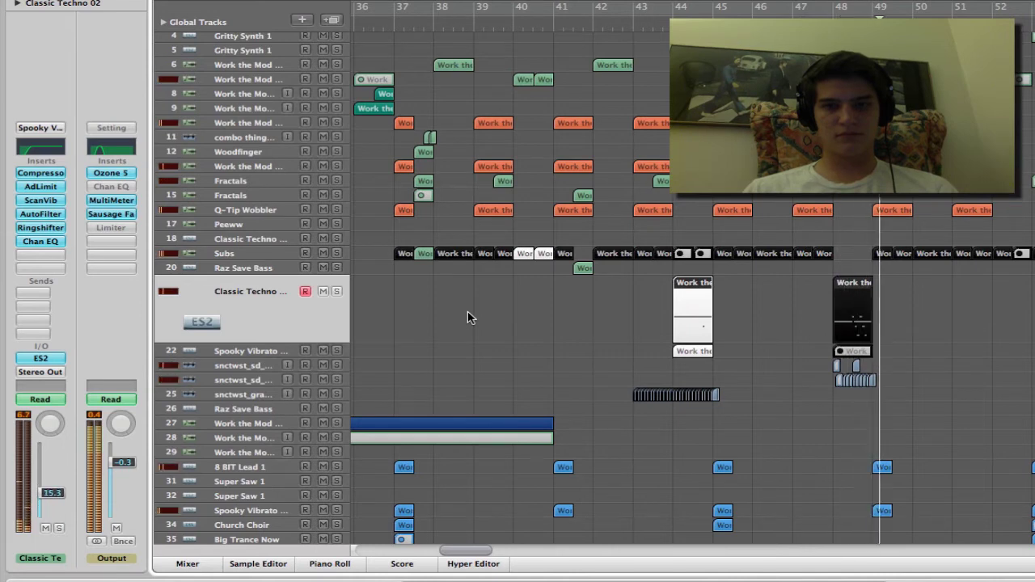
key("space")
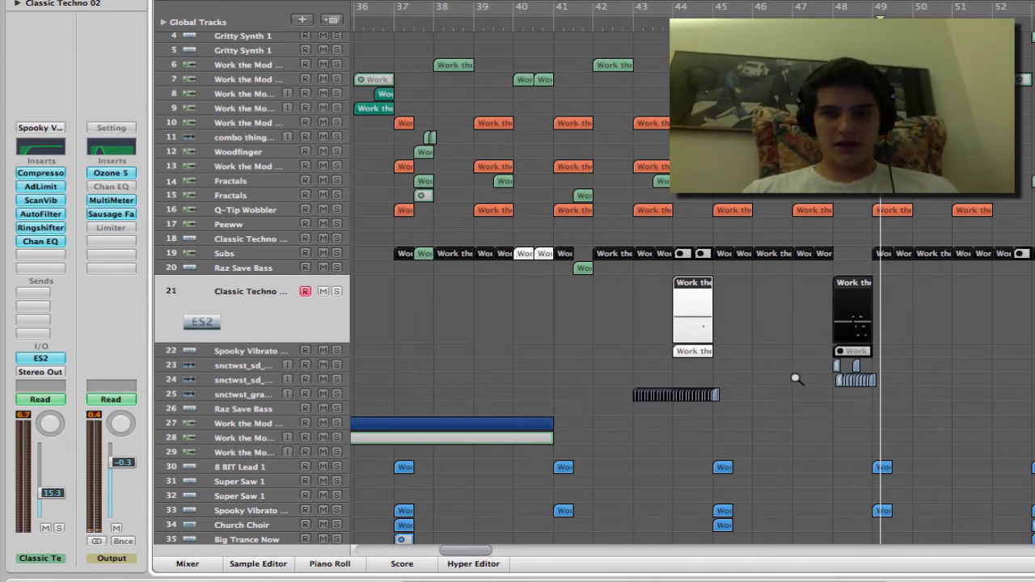
Enlarge the bar 48 regions, audition Classic Techno on track 21 in solo, and inspect its volume automation curve.
left_click_drag(795, 375, 1003, 256)
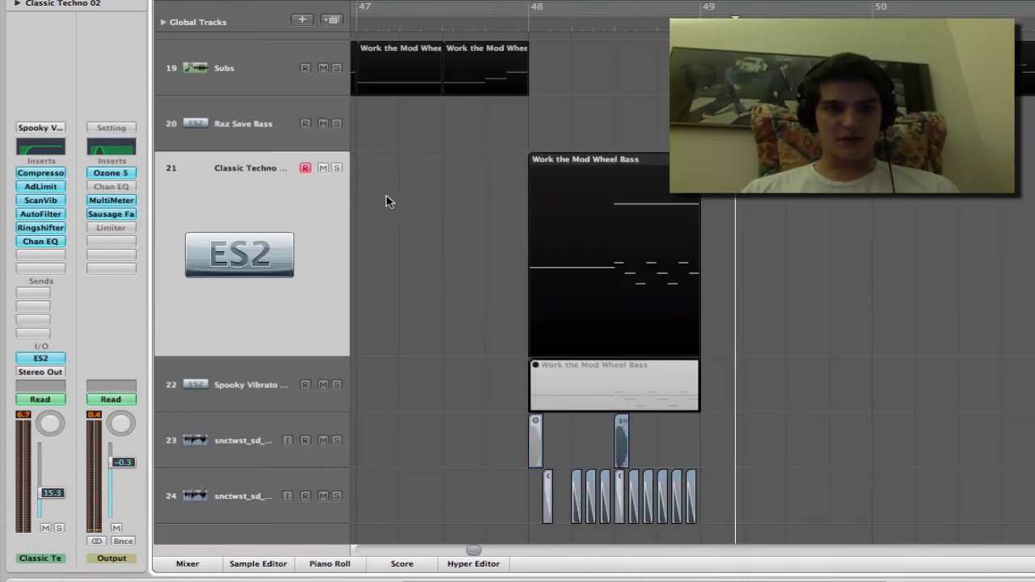
left_click(336, 168)
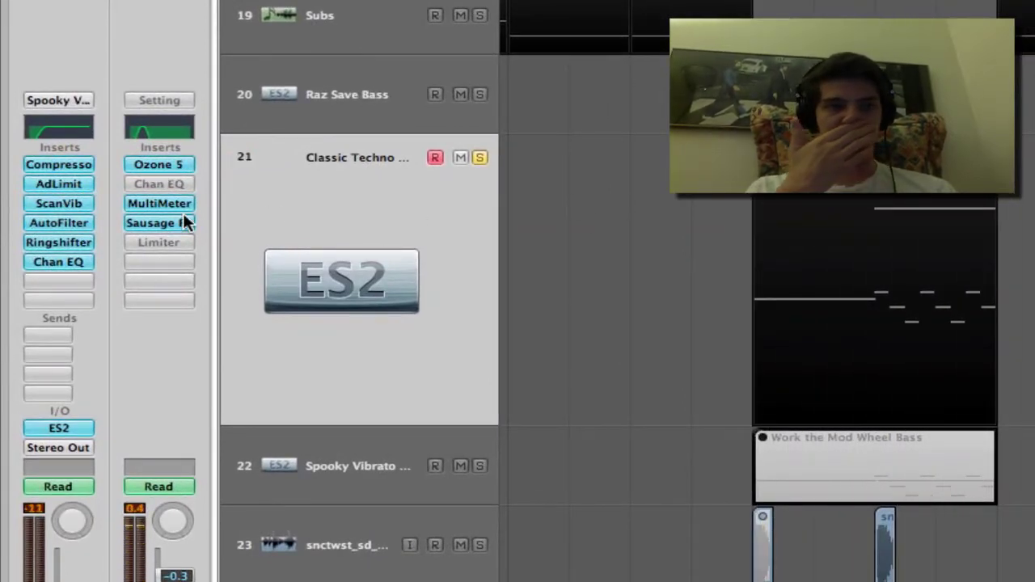
key("a")
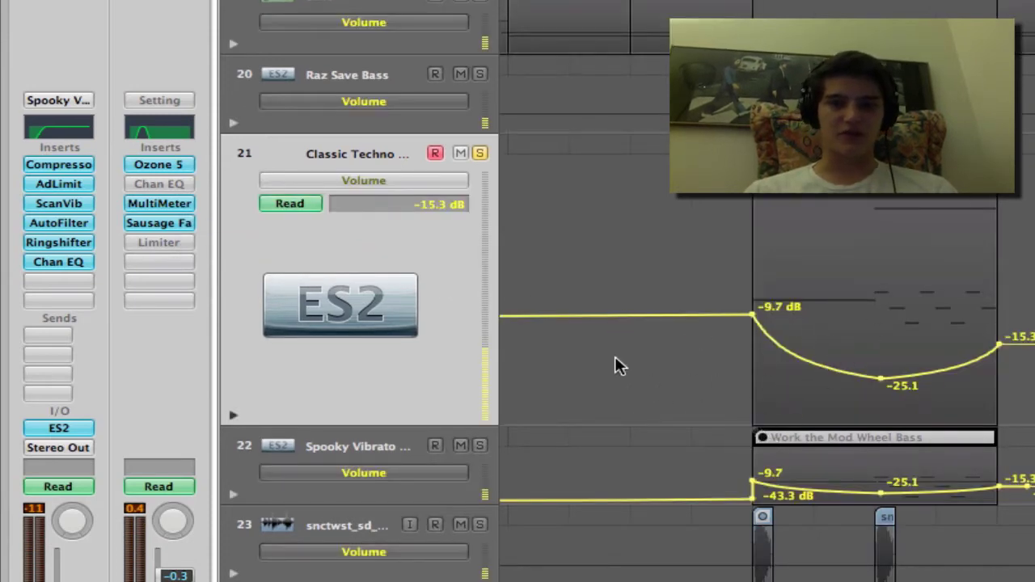
key("a")
Solo the two snctwst_sd audio tracks, 23 and 24, and play their regions in bar 48.
scroll(614, 435, "down", 4)
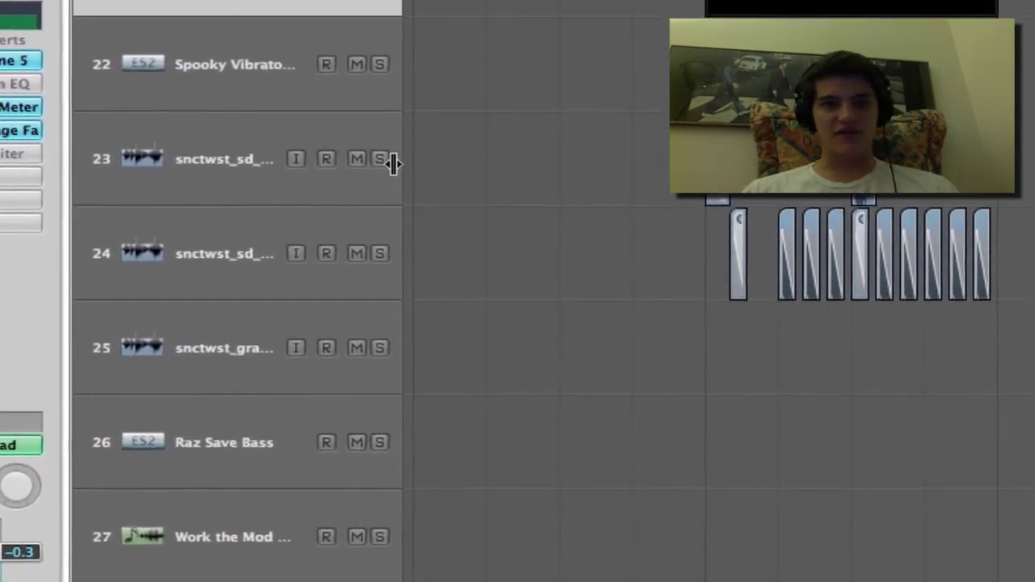
left_click(451, 220)
left_click(450, 304)
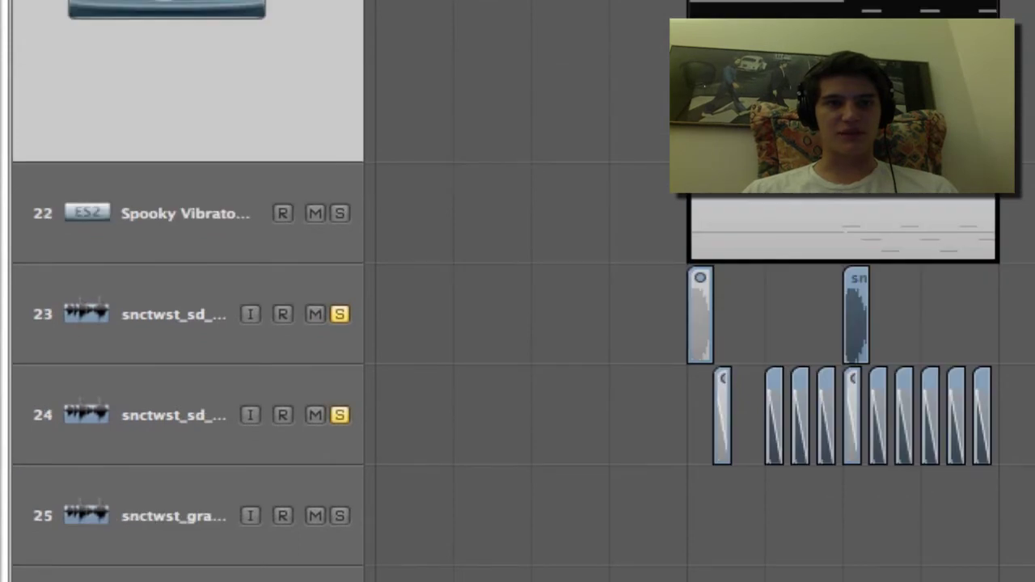
key("space")
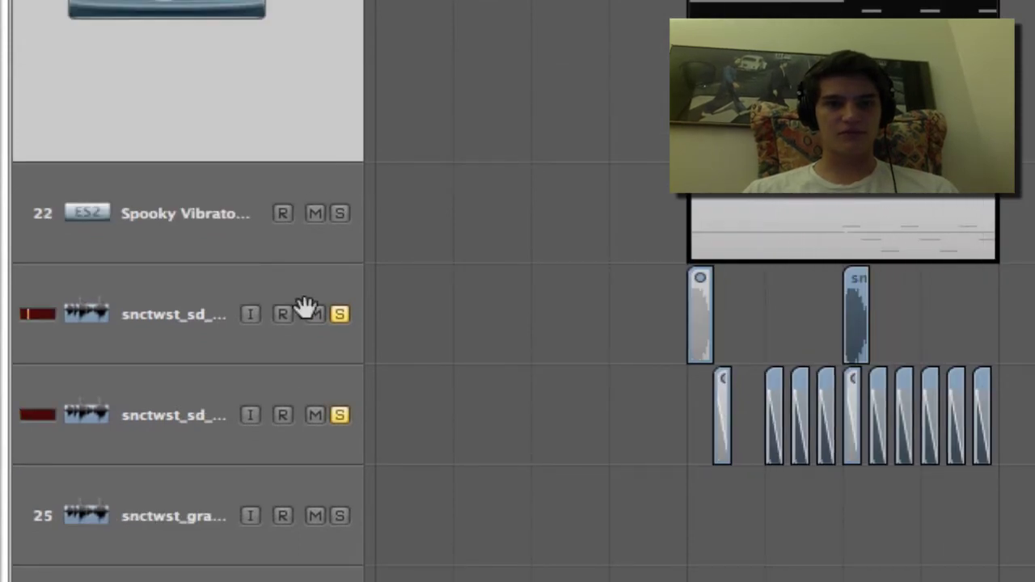
Audition track 24 and track 23 separately at bar 48, leave no track soloed, and return to the overall arrangement.
left_click(212, 422)
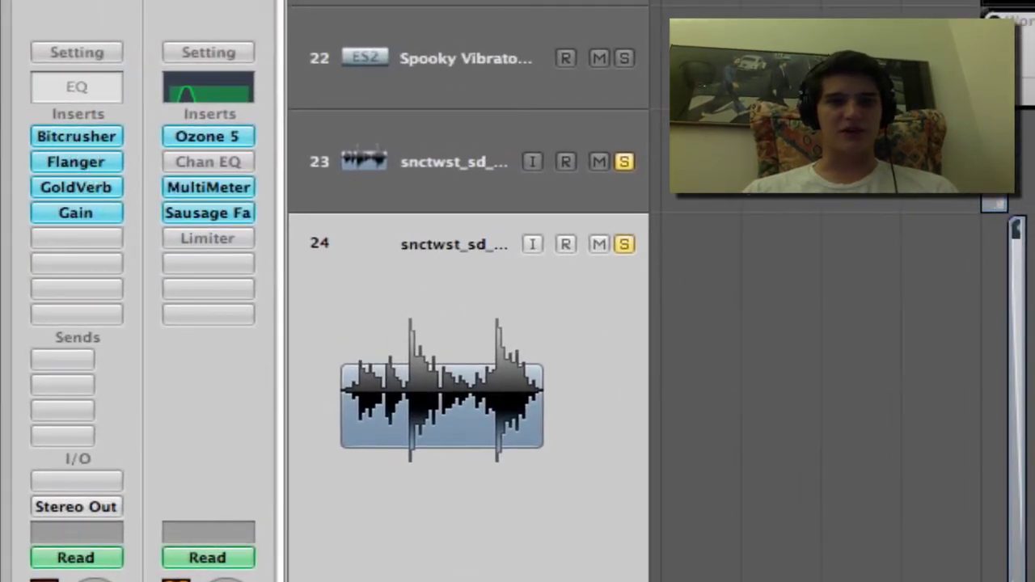
left_click(624, 161)
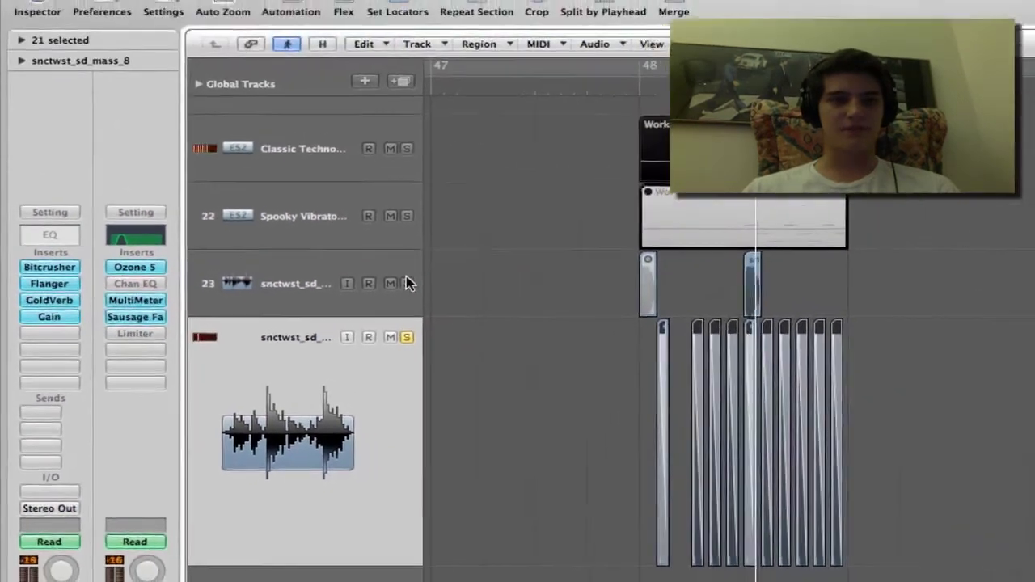
left_click(399, 288)
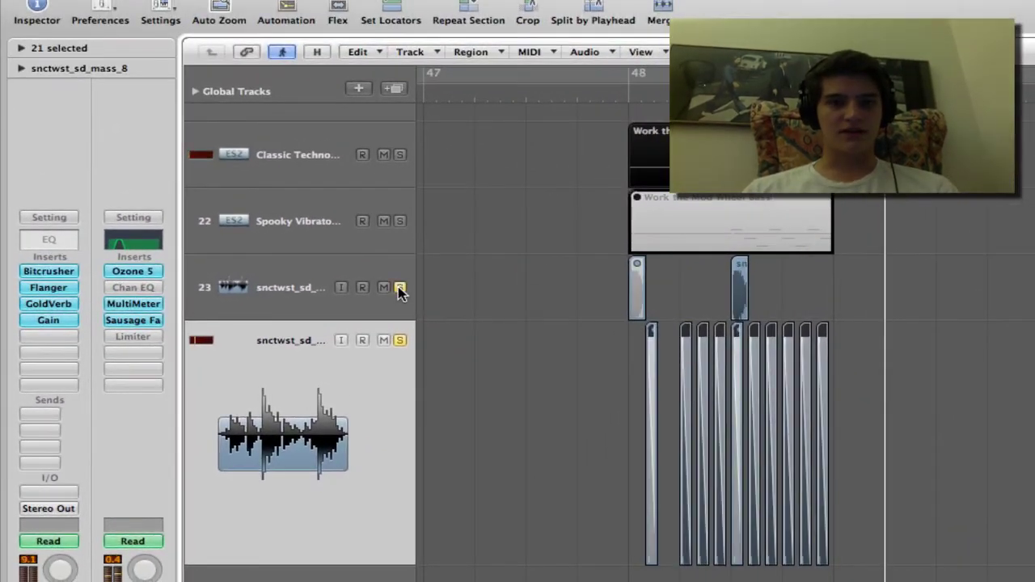
left_click(399, 341)
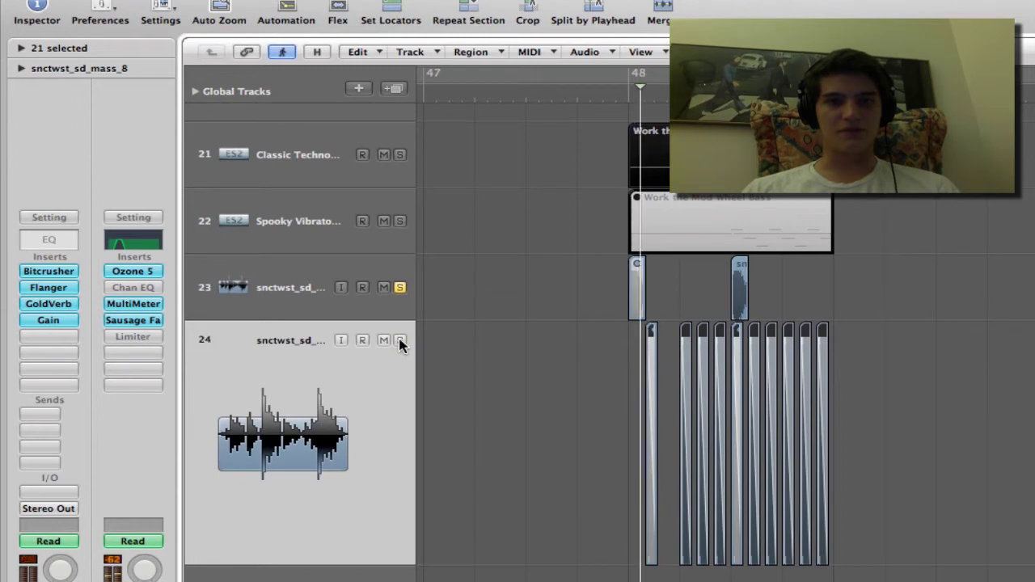
left_click(399, 288)
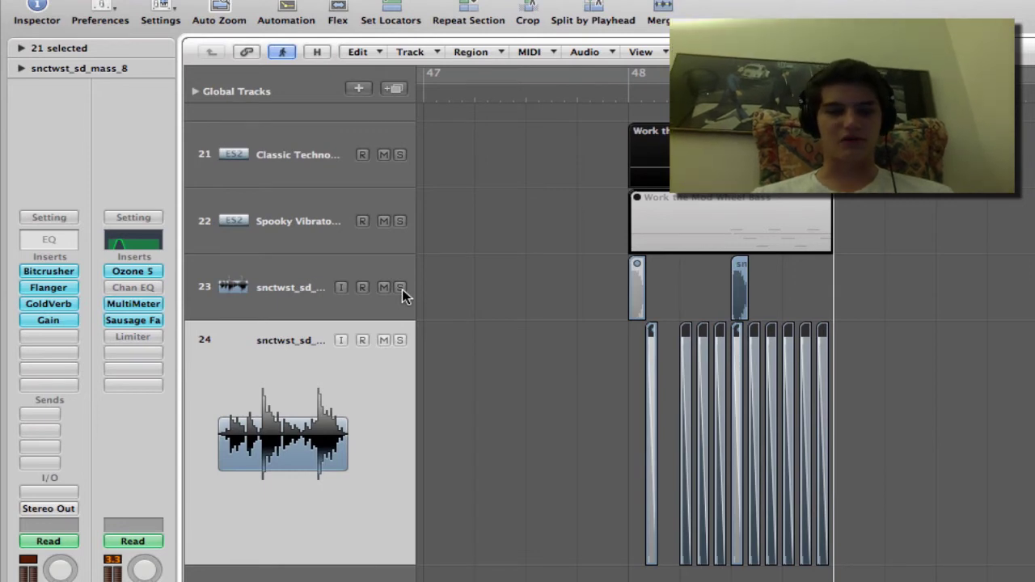
key("z")
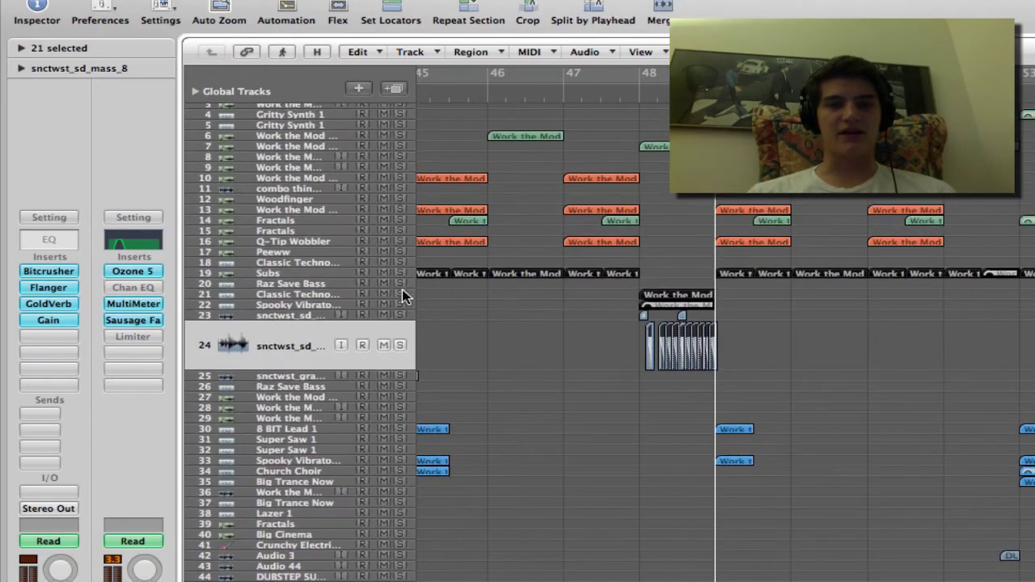
Return to the overall arrangement, clear the selection, and mark out the fill regions around bars 43–45 on tracks 22 and 25.
key("ctrl+Up")
key("ctrl+Up")
key("ctrl+Left")
key("ctrl+Left")
key("ctrl+Left")
key("ctrl+Left")
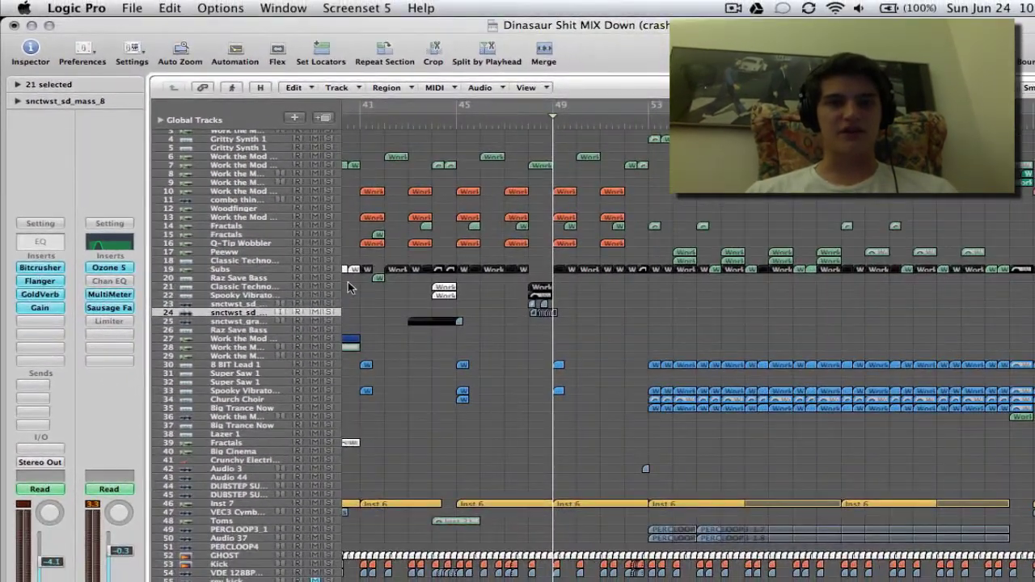
left_click(648, 332)
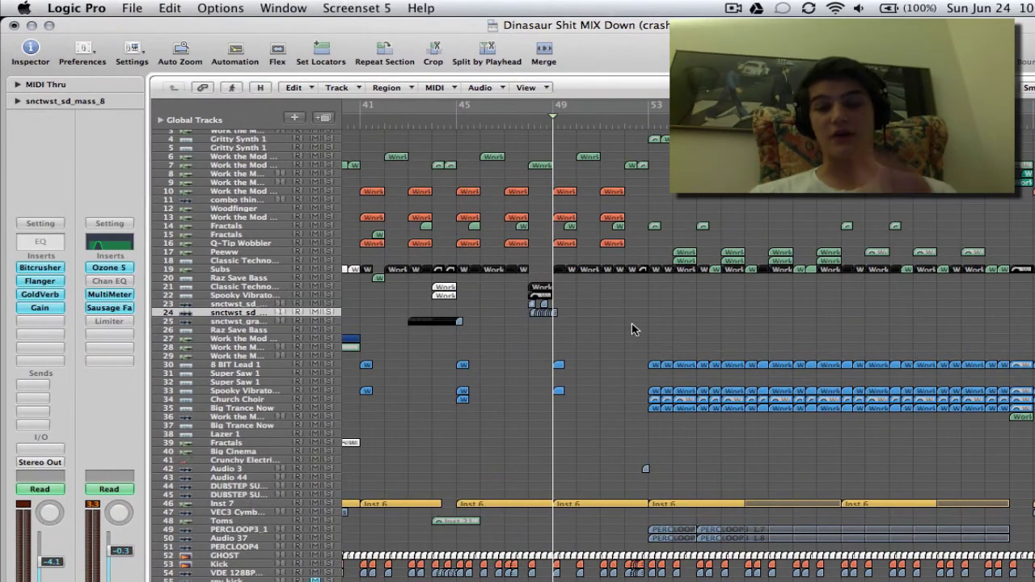
scroll(632, 324, "left", 3)
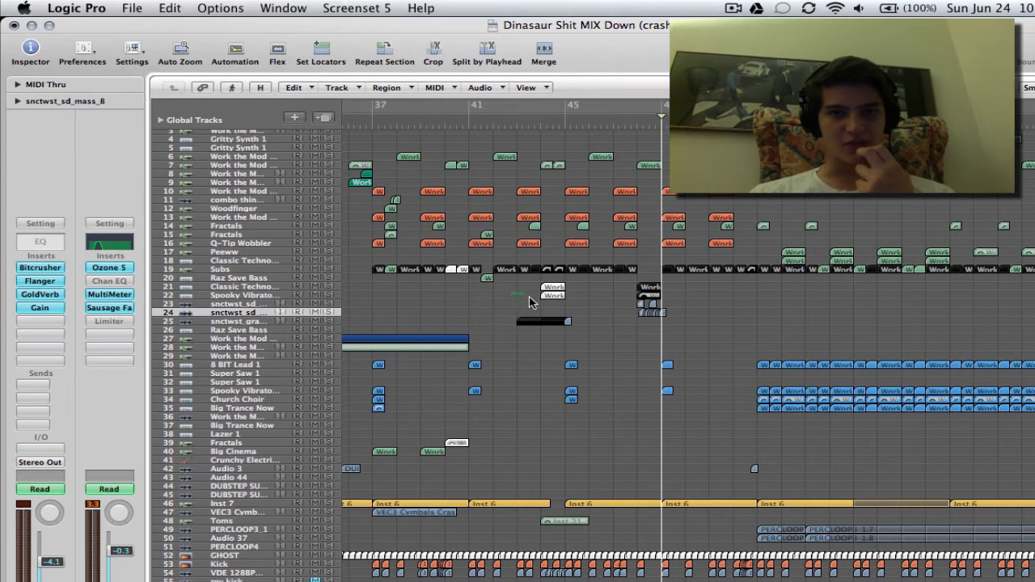
left_click_drag(529, 297, 586, 328)
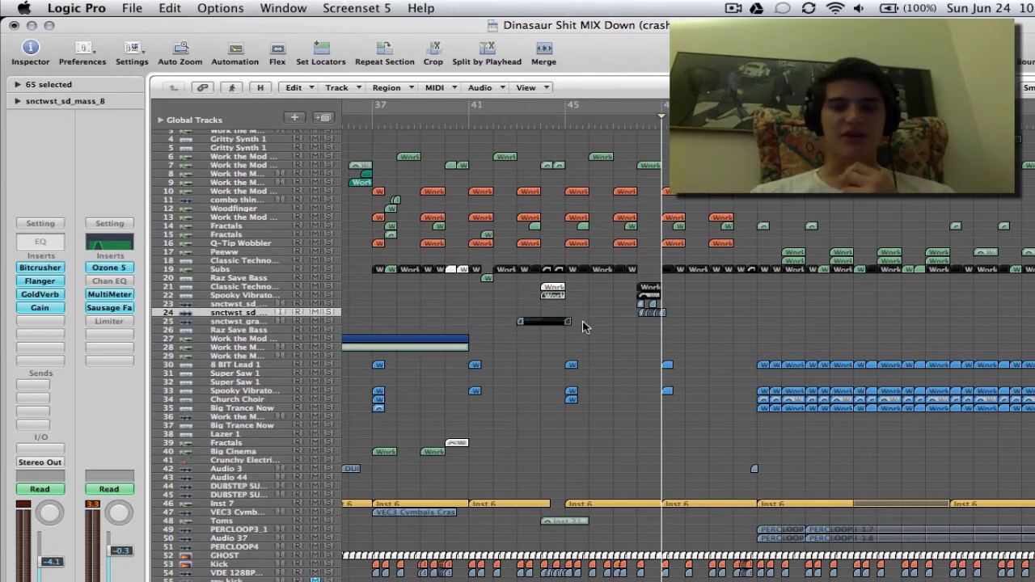
left_click(604, 324)
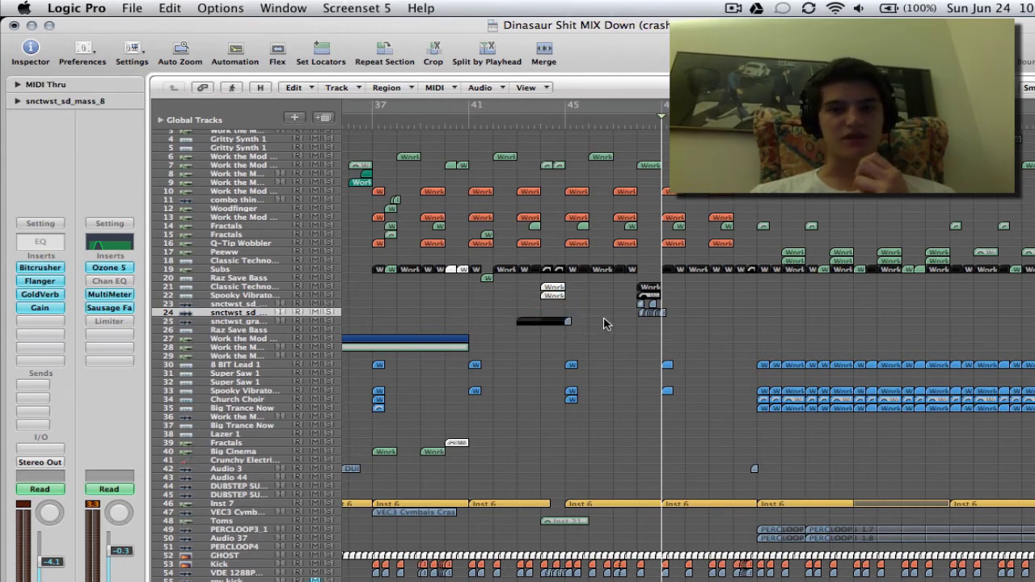
Outline the lead regions from bar 49 on tracks 30–35, clear the selection, and survey the arrangement onward past bar 73.
scroll(600, 334, "right", 2)
scroll(601, 334, "up", 1)
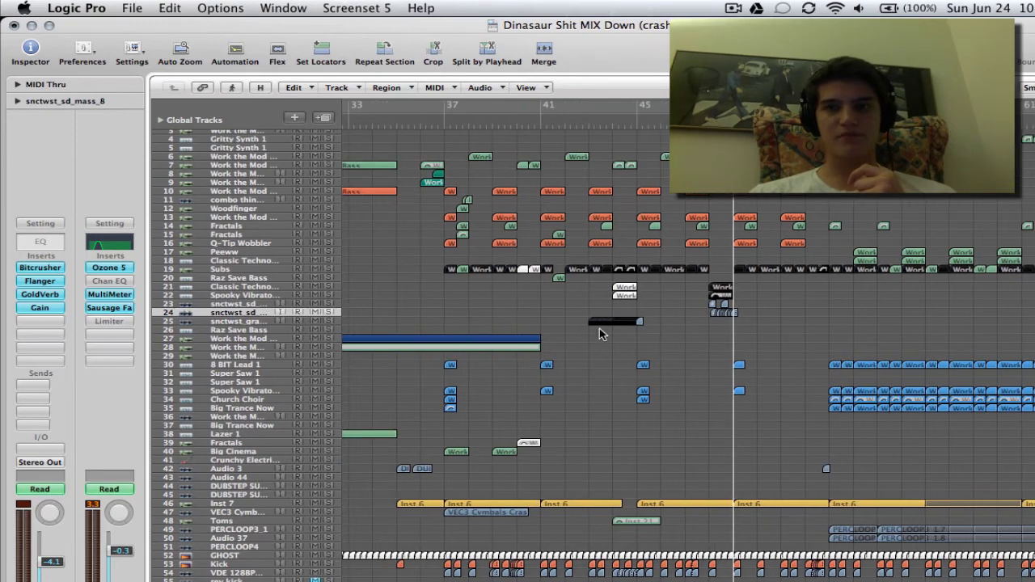
left_click_drag(715, 356, 1023, 441)
left_click(825, 458)
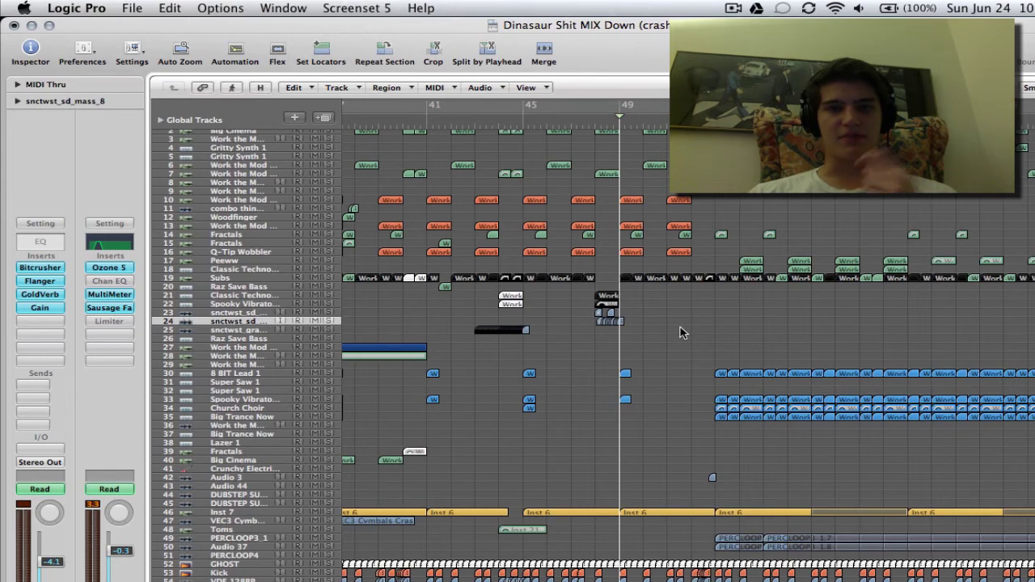
scroll(679, 332, "left", 5)
scroll(604, 323, "right", 20)
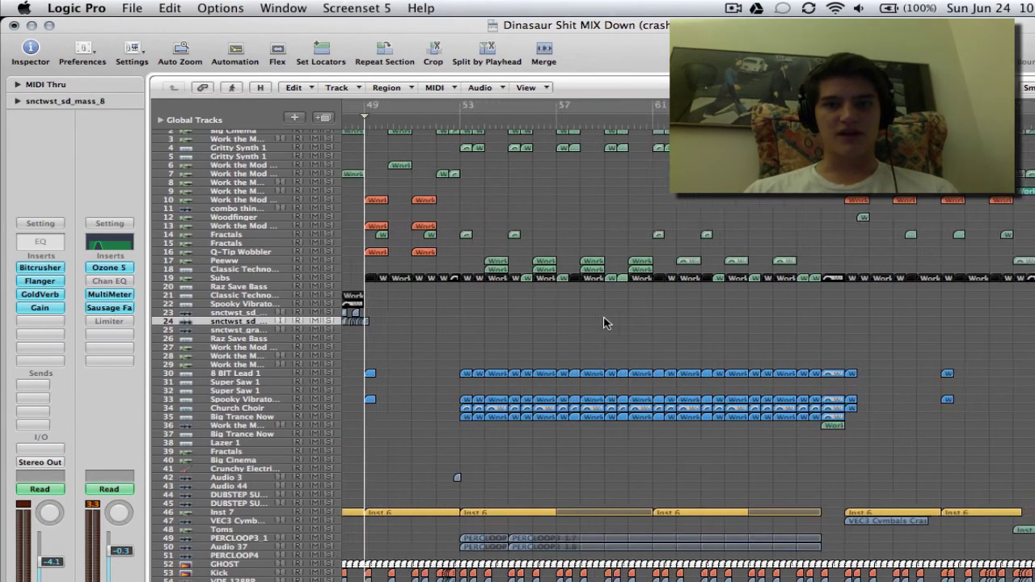
scroll(510, 311, "left", 3)
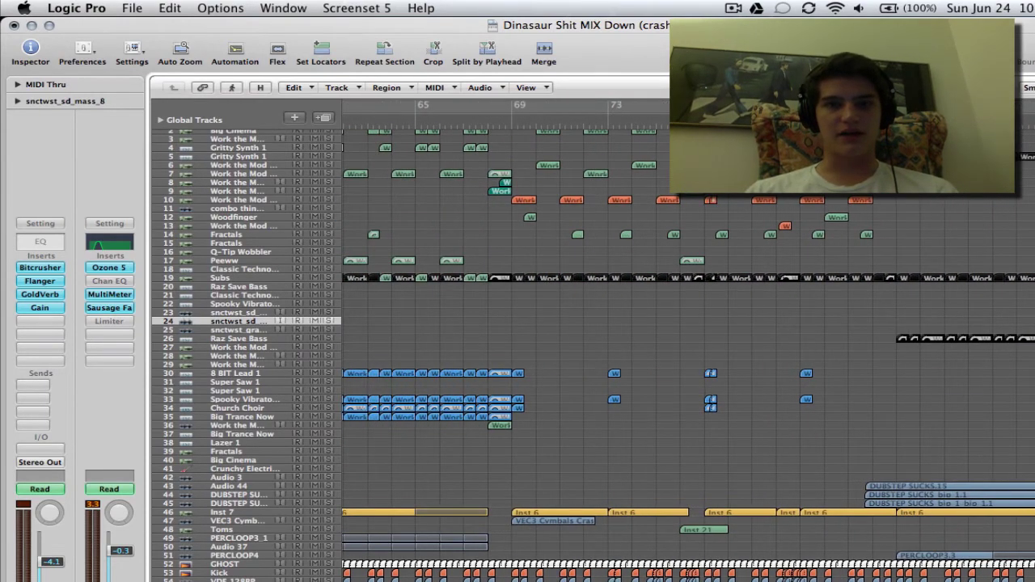
Play the full mix from between bars 74 and 75, with the view fitted to the regions from bar 64 onward.
left_click(652, 122)
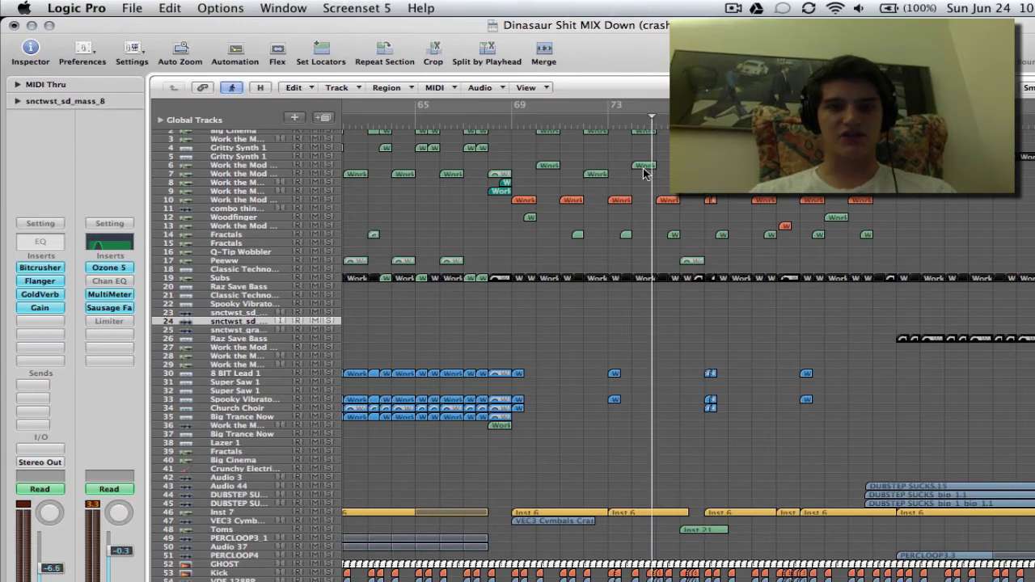
key("ctrl+Left")
key("ctrl+Left")
key("ctrl+Left")
scroll(644, 173, "left", 10)
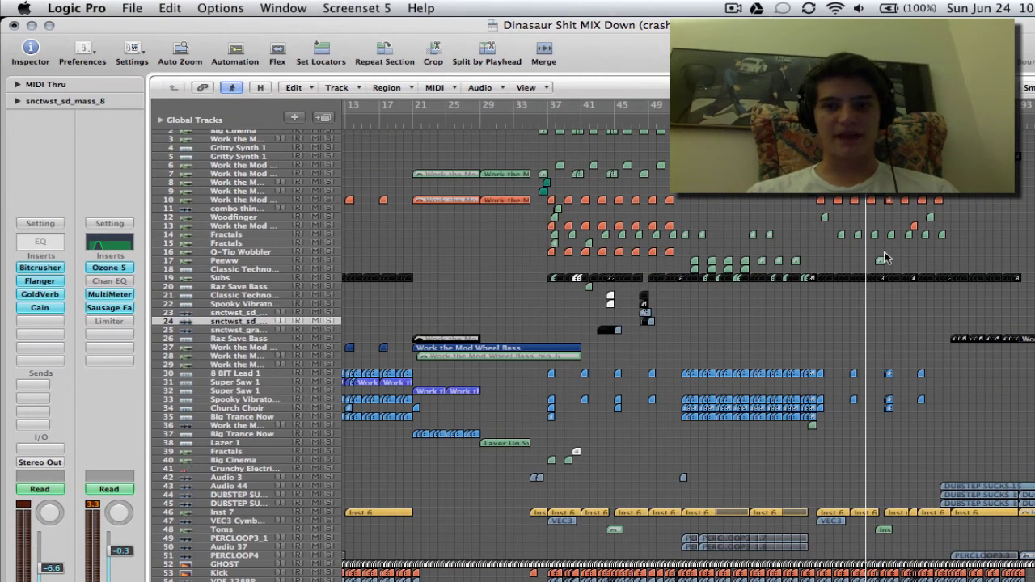
key("ctrl+Right")
key("ctrl+Right")
key("ctrl+Right")
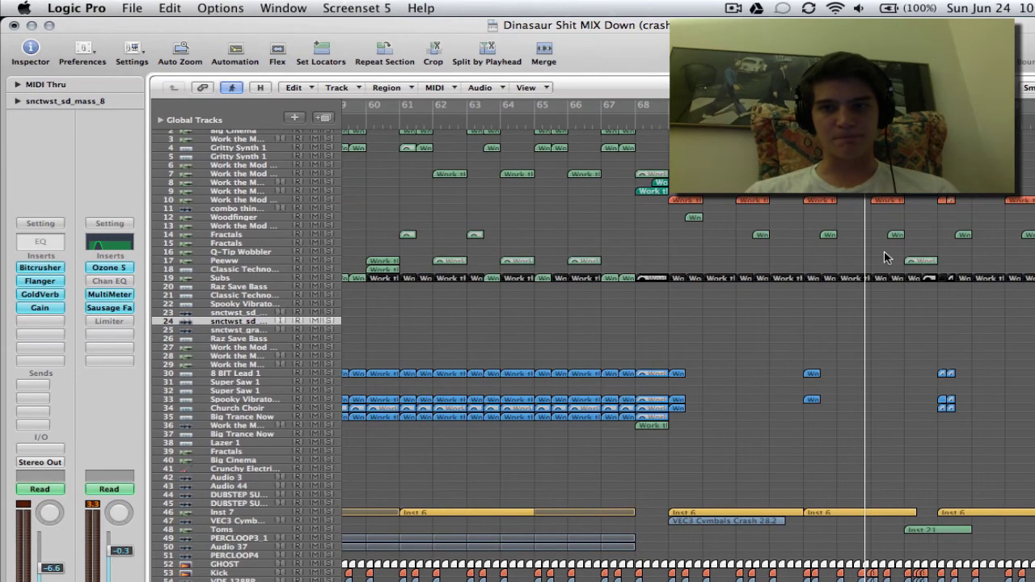
scroll(902, 343, "right", 5)
key("space")
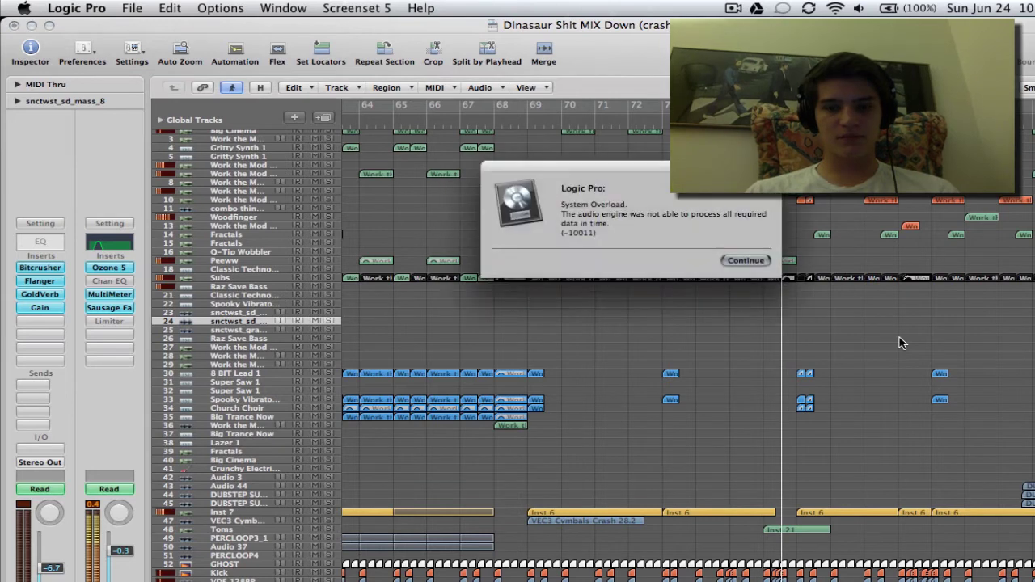
Dismiss the system overload alert and replay the full mix from bar 76 into bar 77.
key("Return")
key("comma")
key("space")
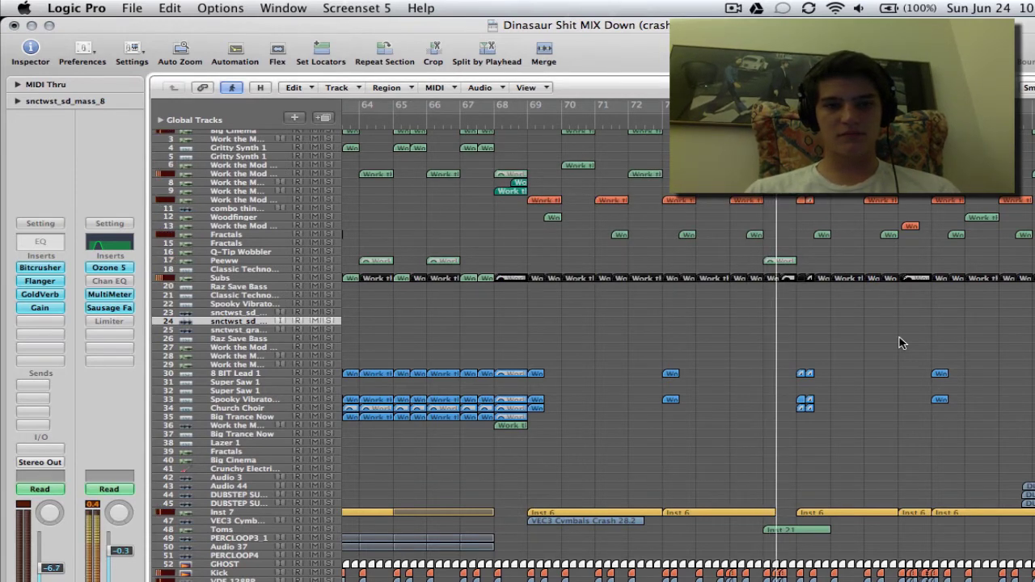
key("space")
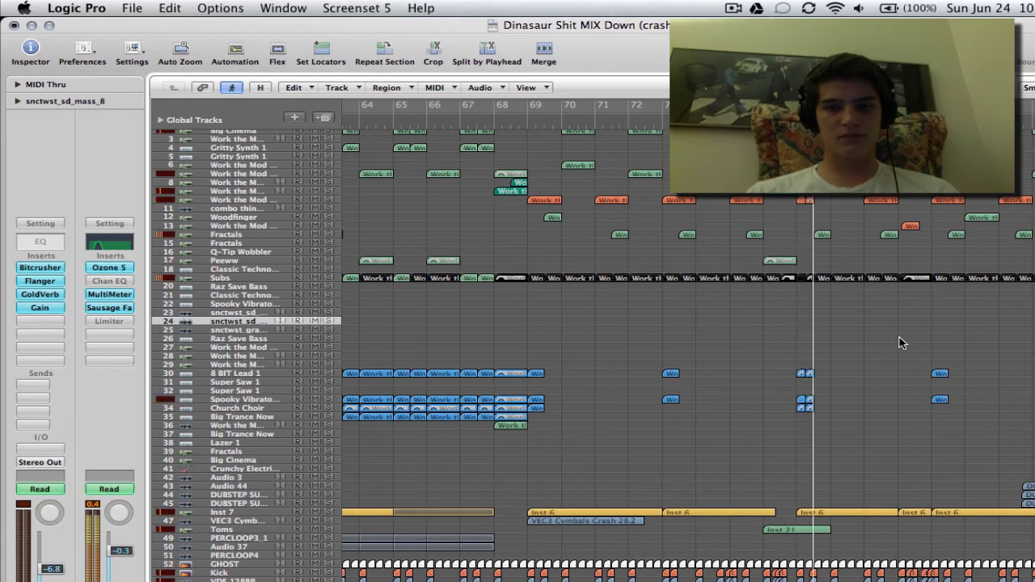
Audition the Toms region on track 48 in solo from bar 76, clear the solo, and resume the full mix.
left_click(255, 527)
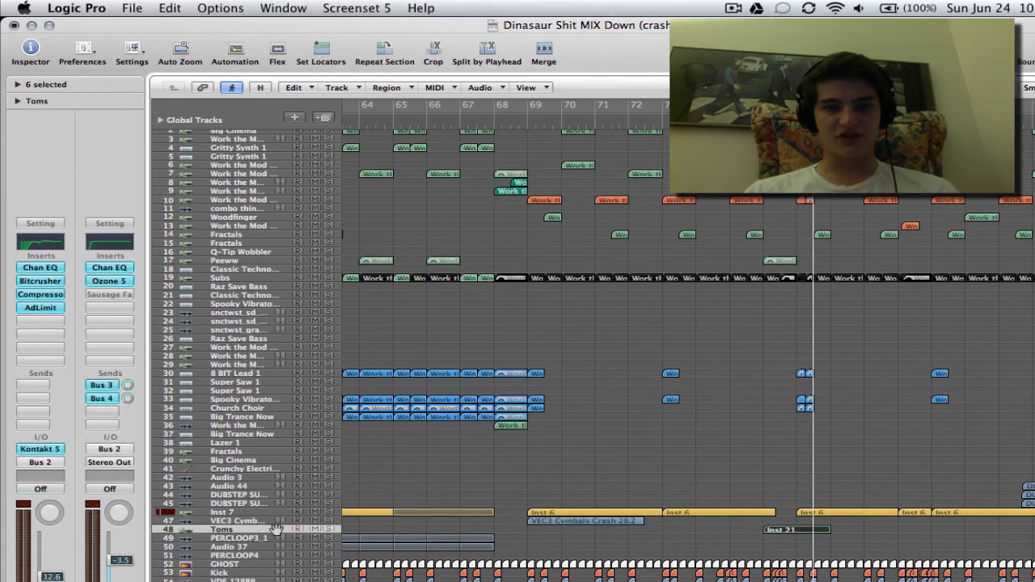
key("comma")
key("comma")
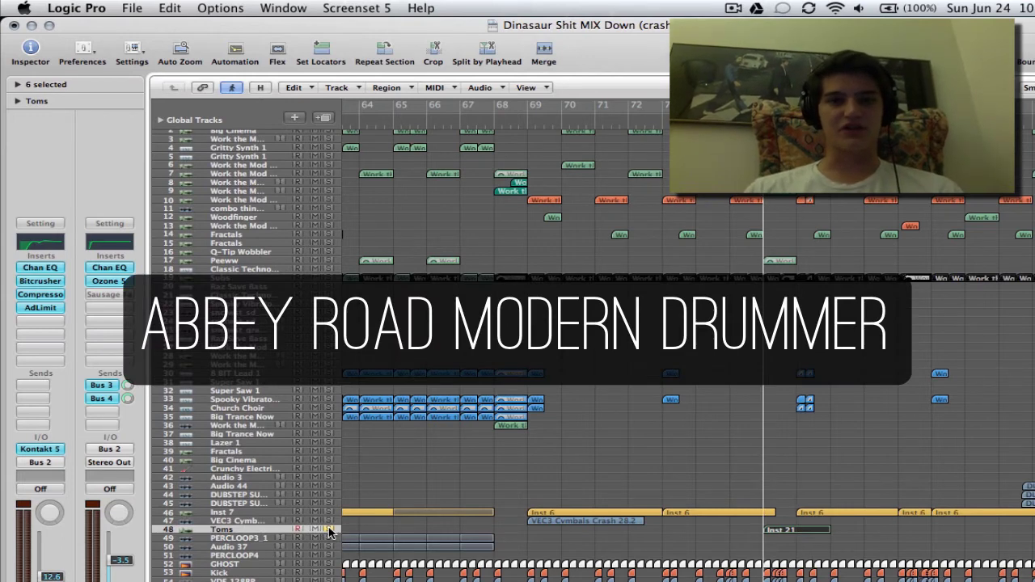
key("space")
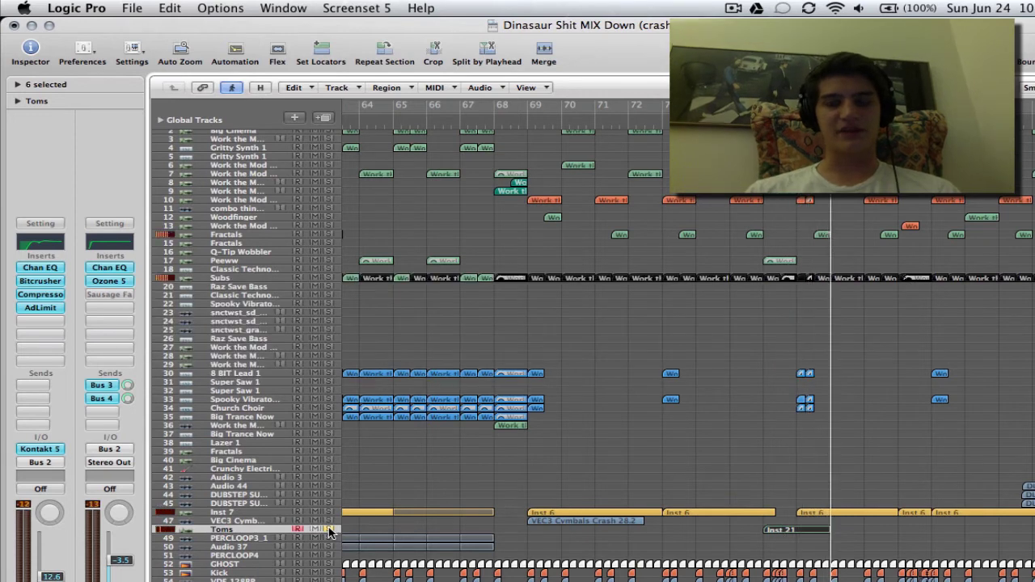
left_click(727, 435)
key("space")
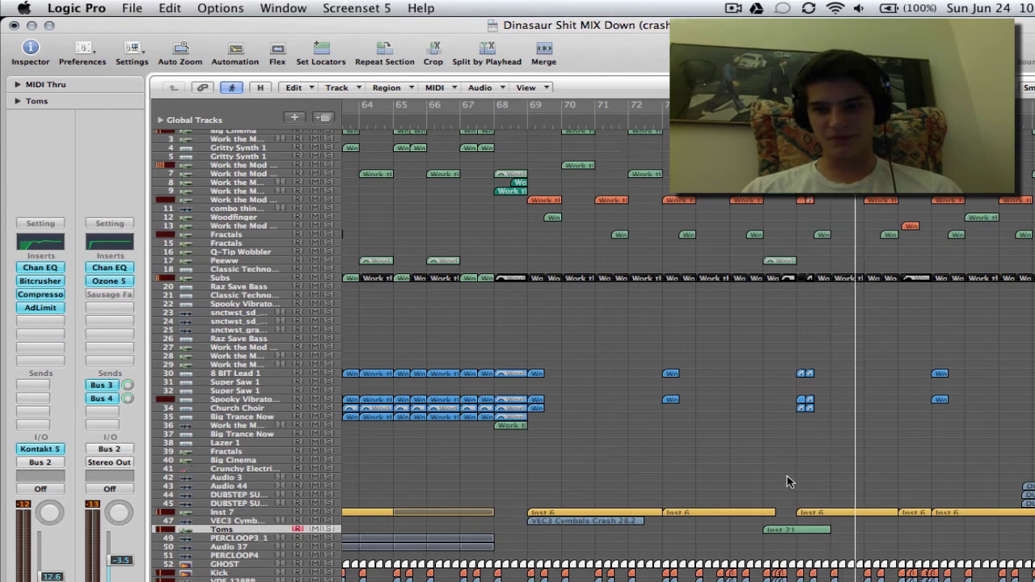
Follow the mix to bar 81, enlarge the drum tracks around bars 79–81, and outline the kick regions at bar 80.
scroll(816, 475, "right", 10)
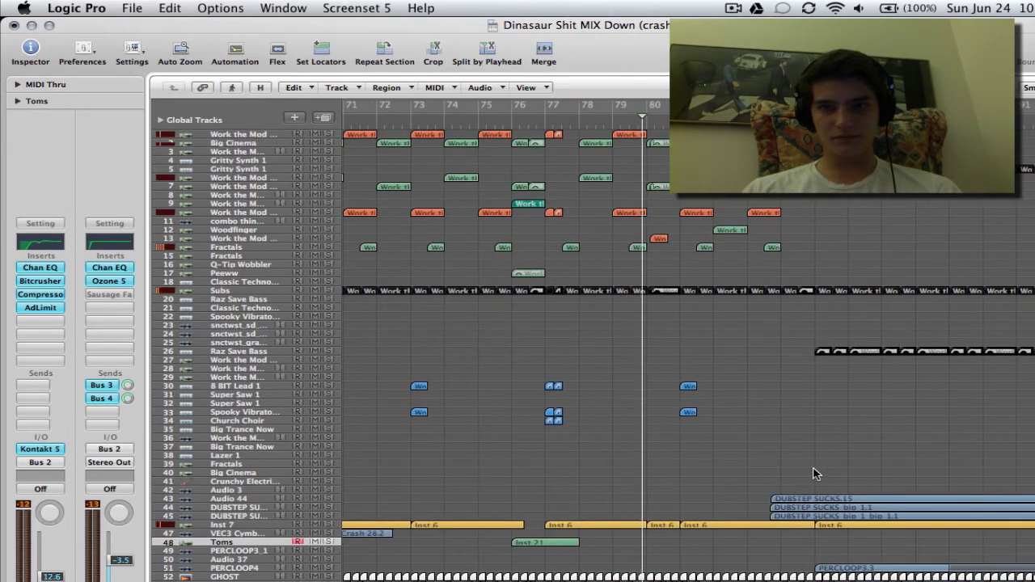
scroll(816, 475, "left", 4)
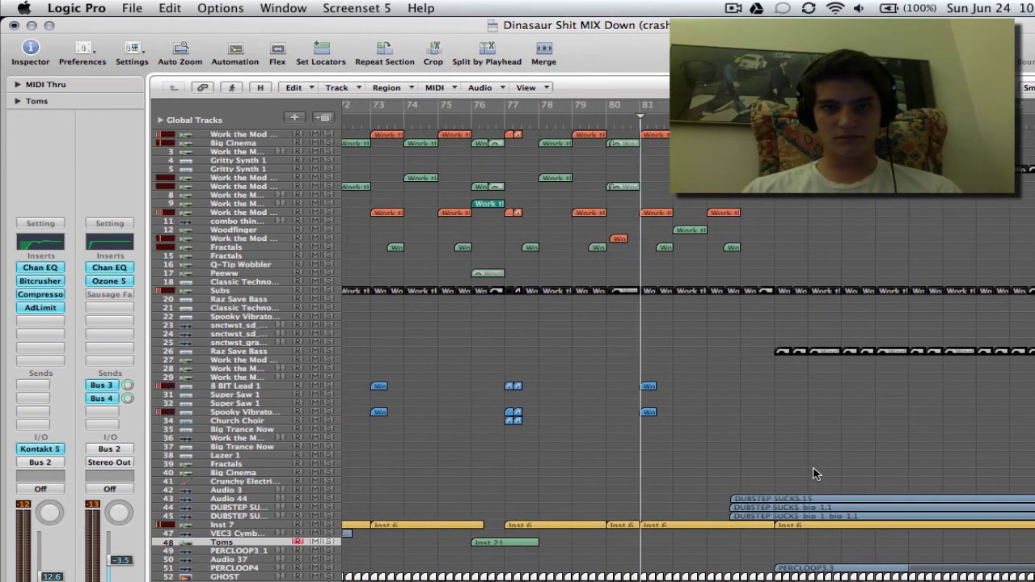
scroll(667, 474, "down", 5)
scroll(667, 474, "down", 3)
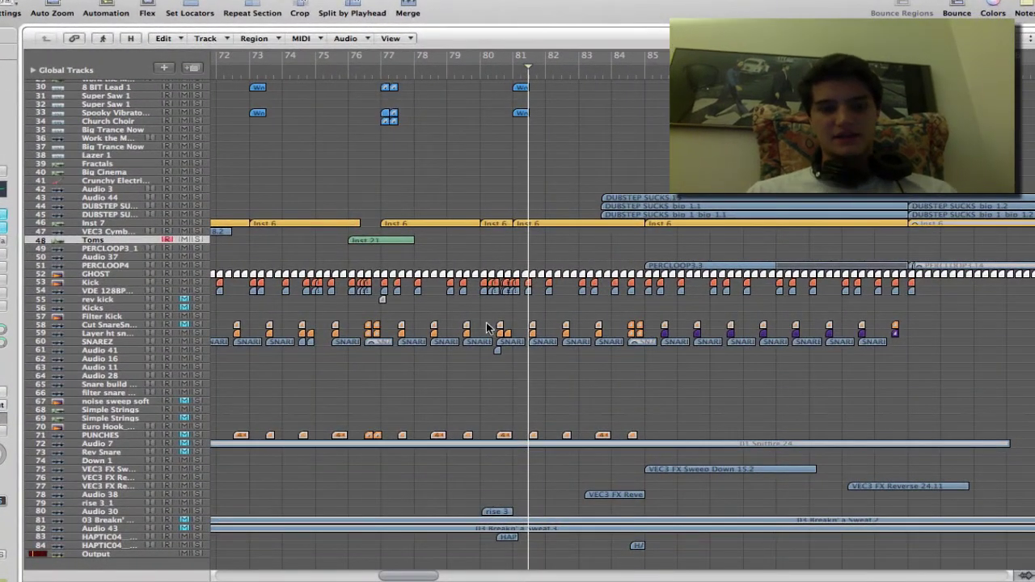
left_click_drag(453, 359, 566, 246)
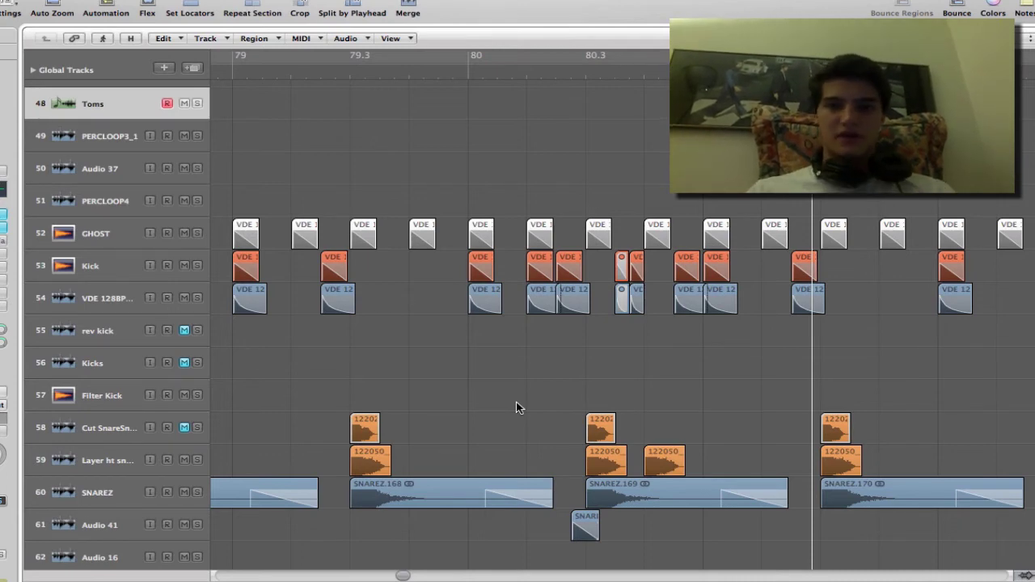
left_click_drag(437, 288, 589, 313)
left_click(561, 363)
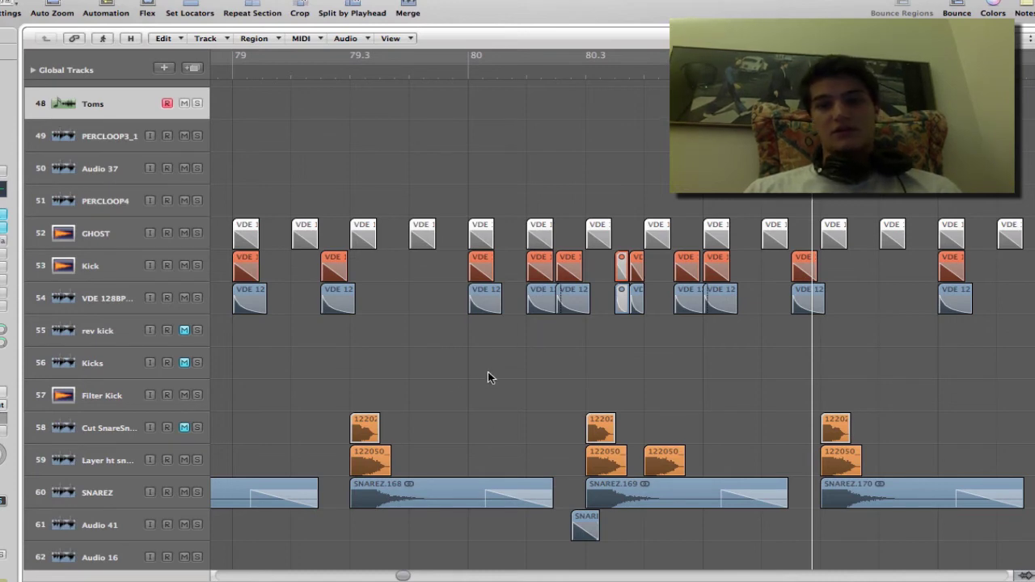
Play the enlarged drum section through bar 81 and place the playhead at bar 81 to check the tracks above.
left_click(450, 79)
key("space")
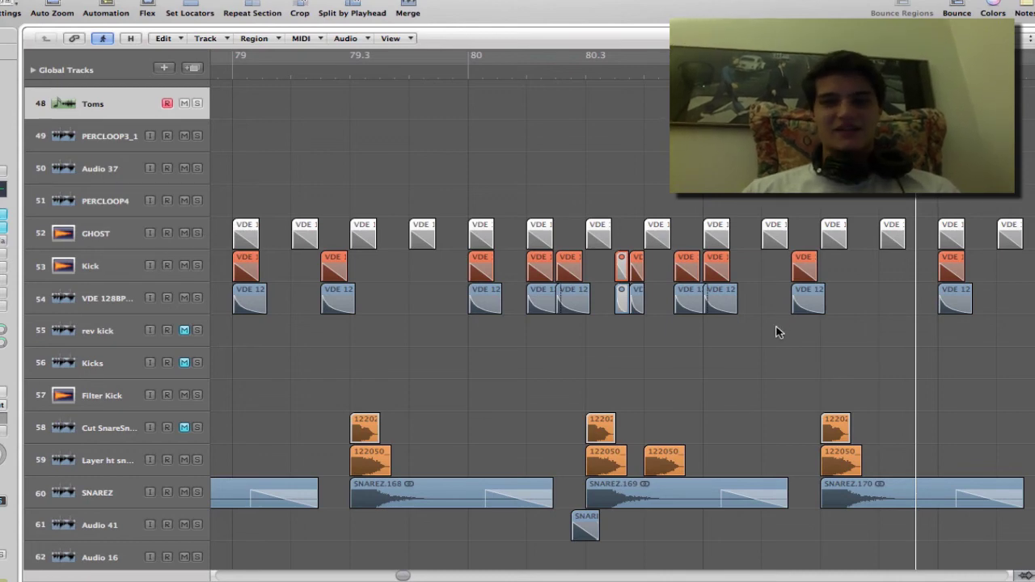
left_click(699, 57)
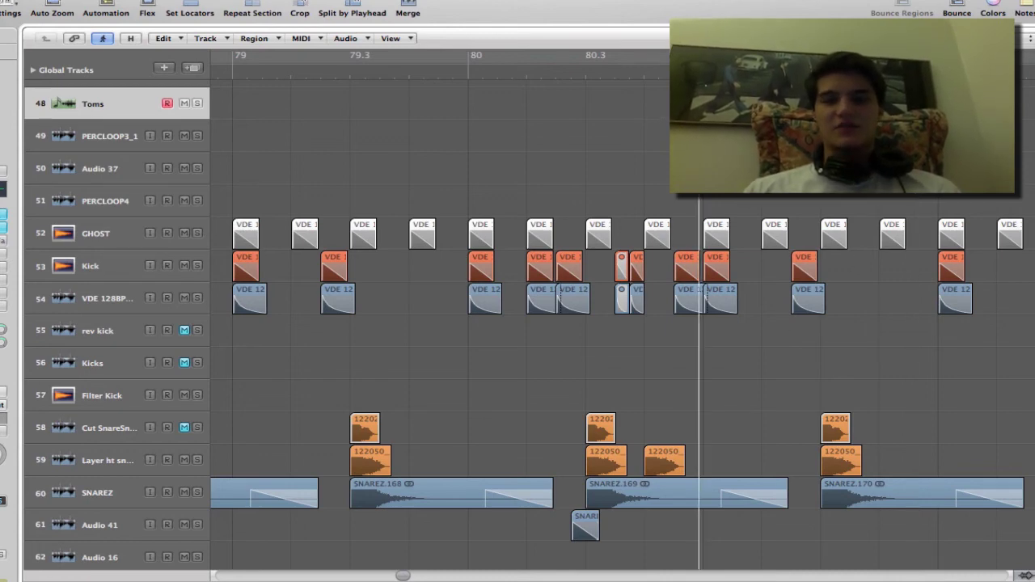
scroll(710, 316, "up", 2)
scroll(709, 314, "up", 8)
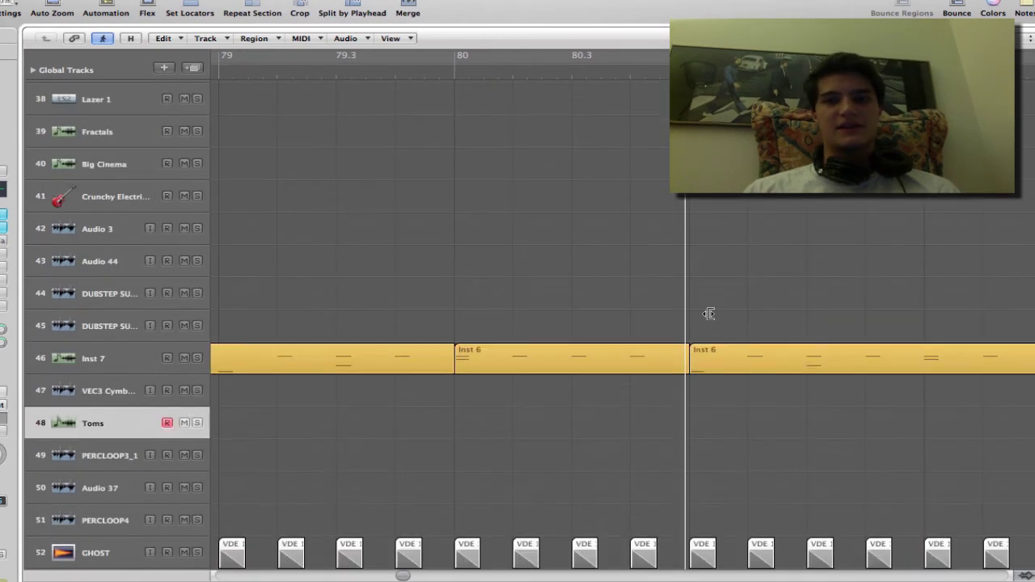
Highlight the layered kick regions on tracks 53 and 54 at bar 81, including the next pair of kick hits.
scroll(709, 314, "down", 7)
left_click_drag(737, 370, 704, 398)
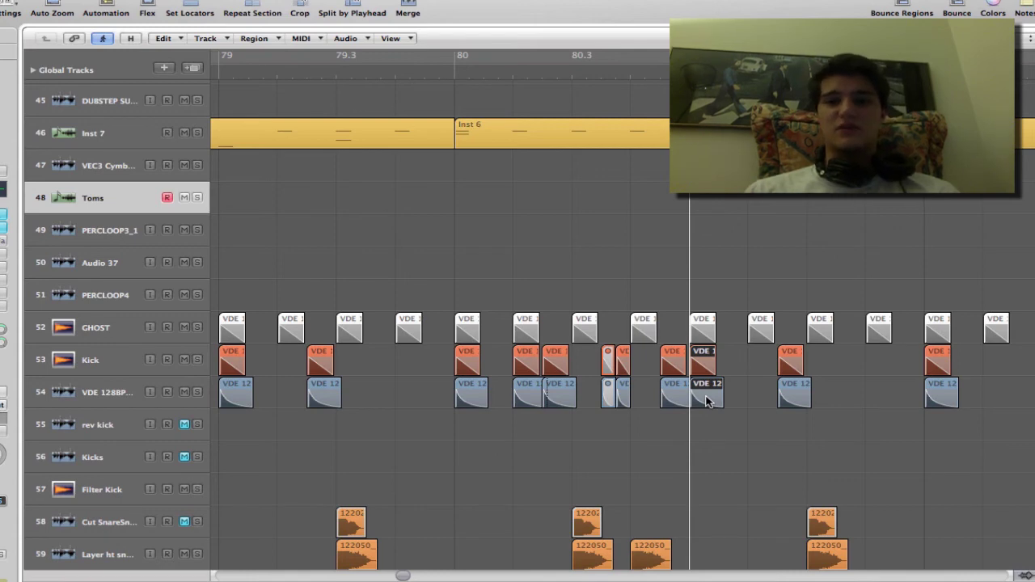
left_click(772, 444)
scroll(771, 450, "down", 5)
scroll(771, 449, "right", 5)
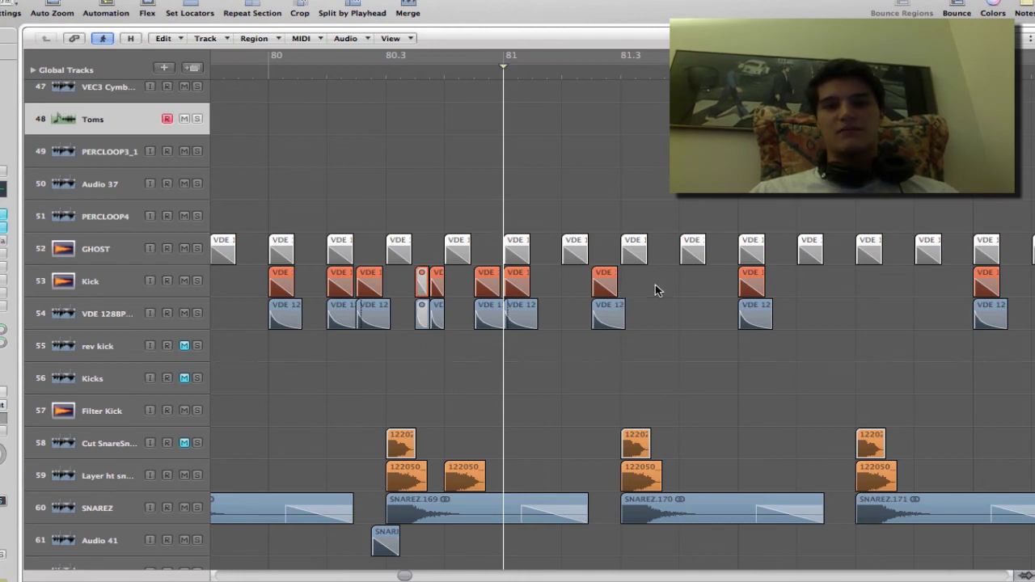
left_click_drag(726, 285, 529, 320)
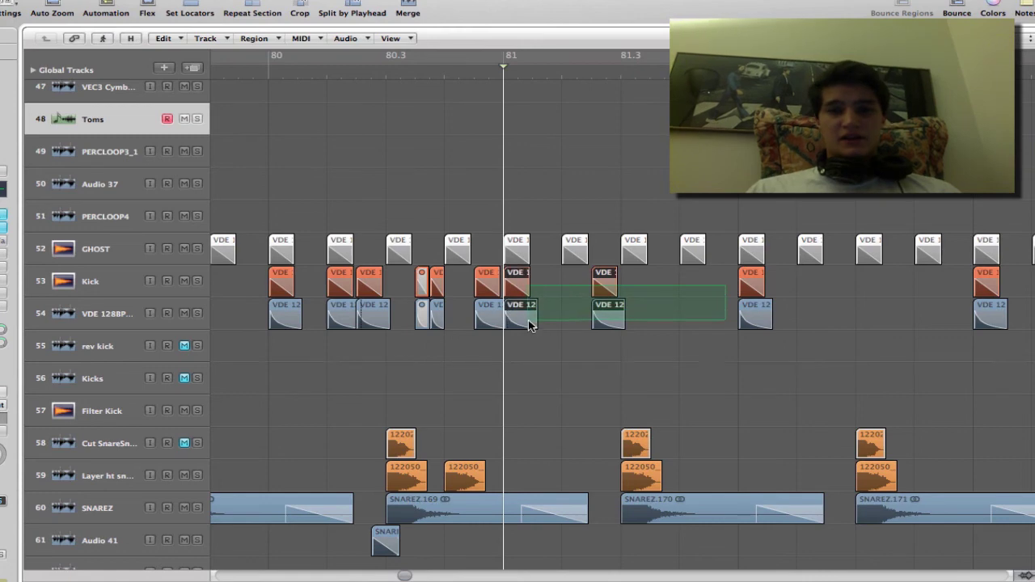
Examine the snare, punch and effects tracks below the kicks, and widen the view to bars 49–97.
scroll(557, 322, "down", 3)
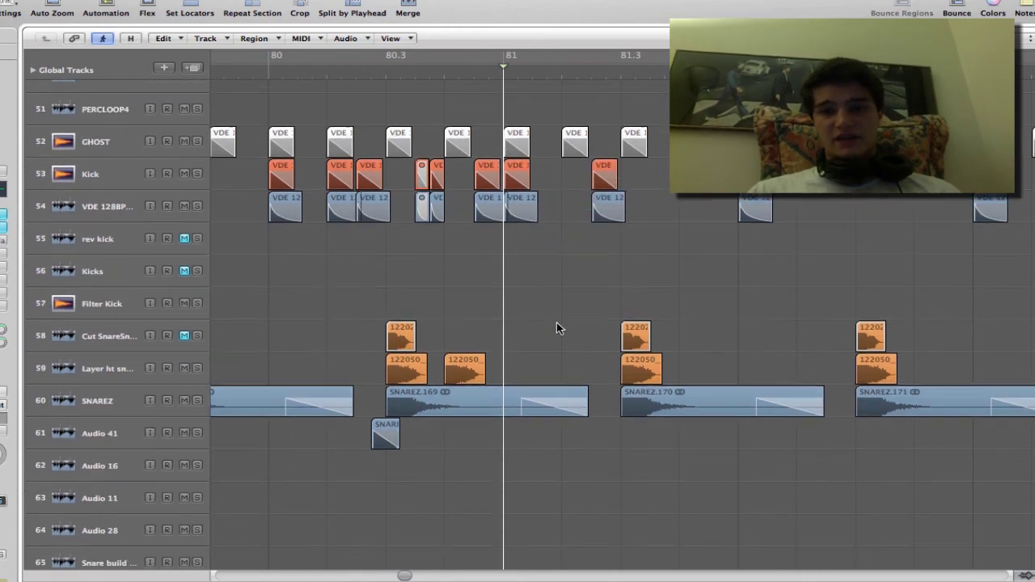
scroll(556, 322, "down", 8)
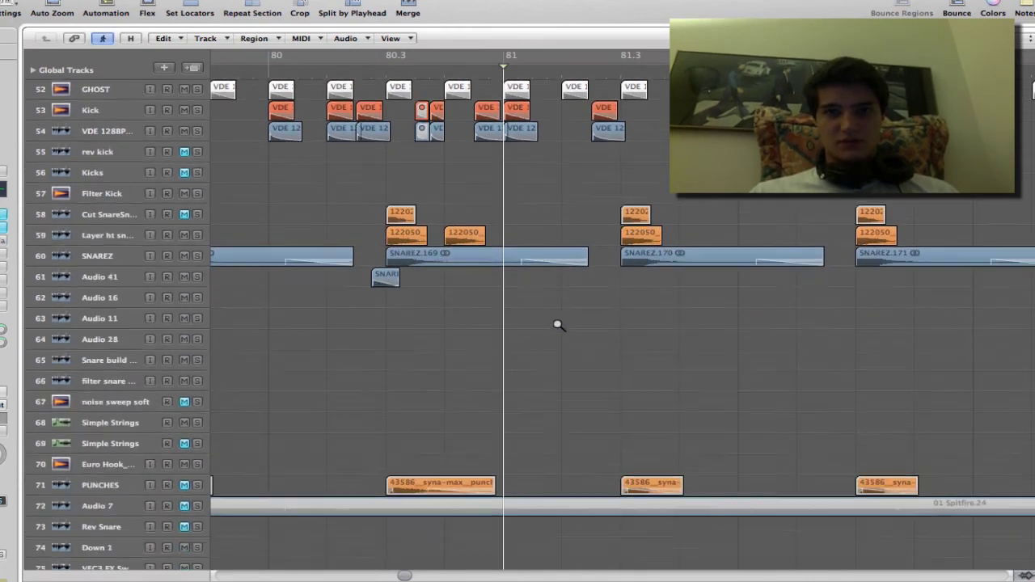
scroll(558, 325, "down", 4)
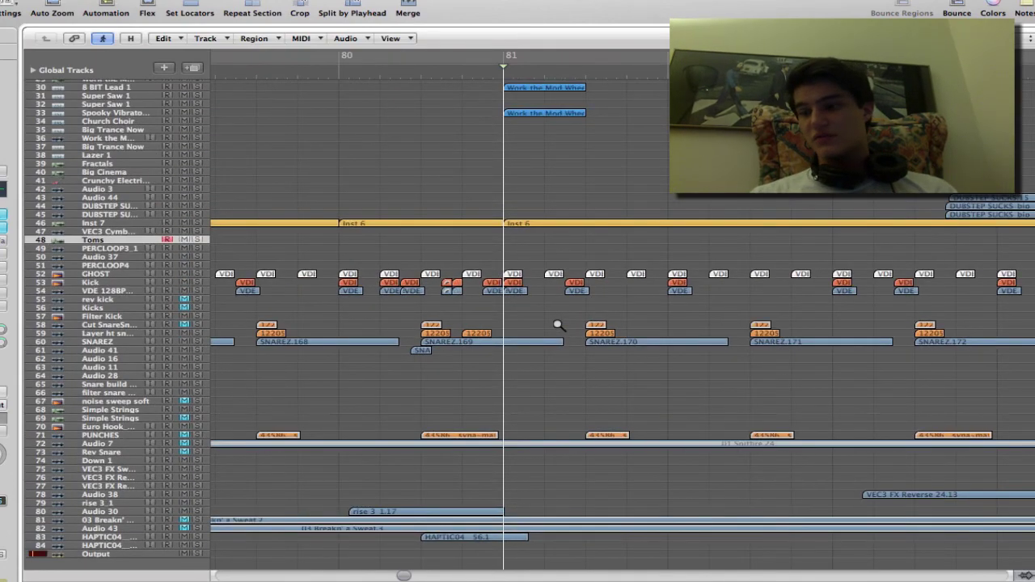
scroll(558, 325, "down", 8)
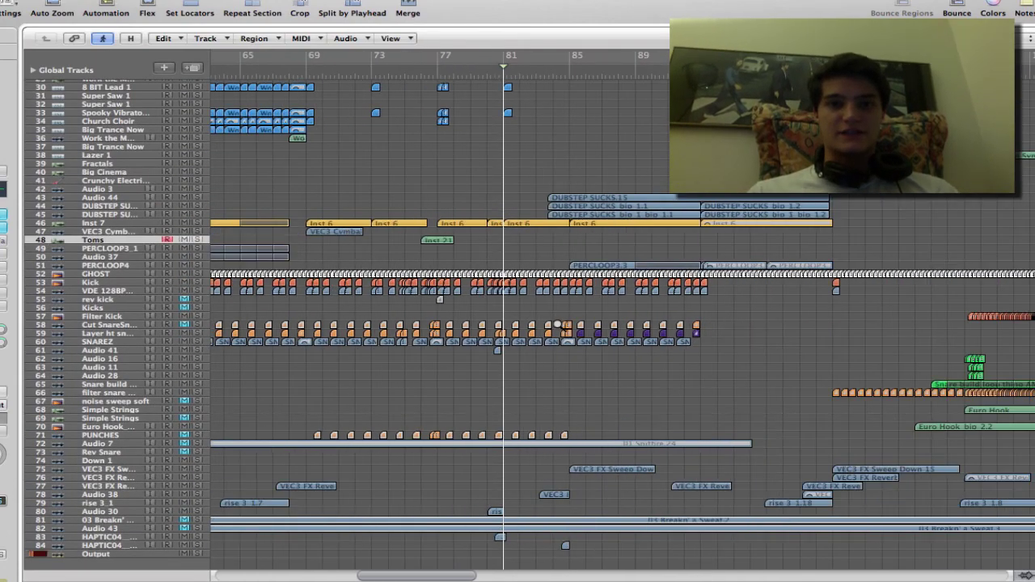
scroll(464, 384, "left", 5)
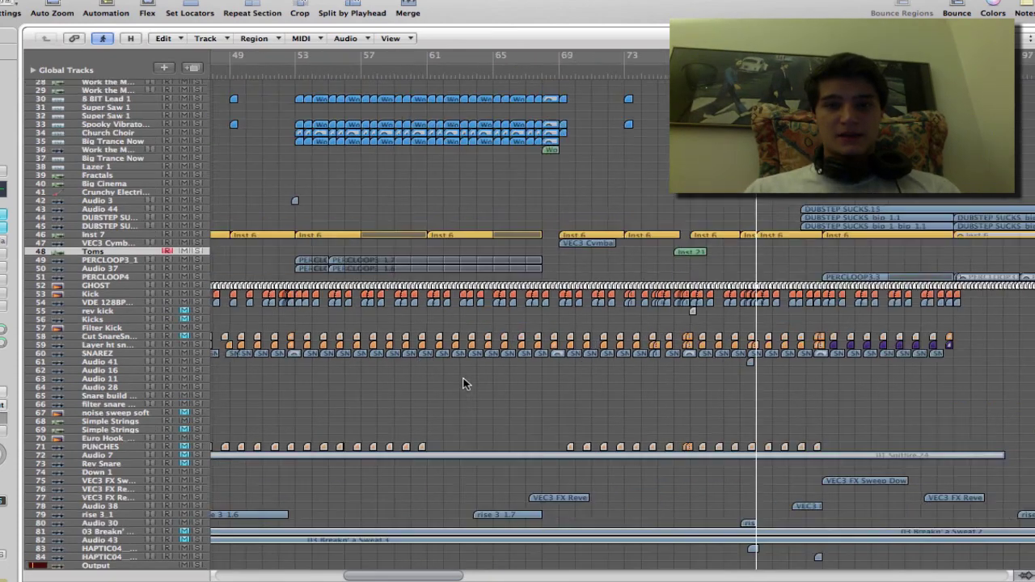
Review the arrangement from bar 9 through the drop, and outline the bass and fill regions between bars 37 and 49.
scroll(463, 384, "left", 12)
scroll(464, 383, "up", 7)
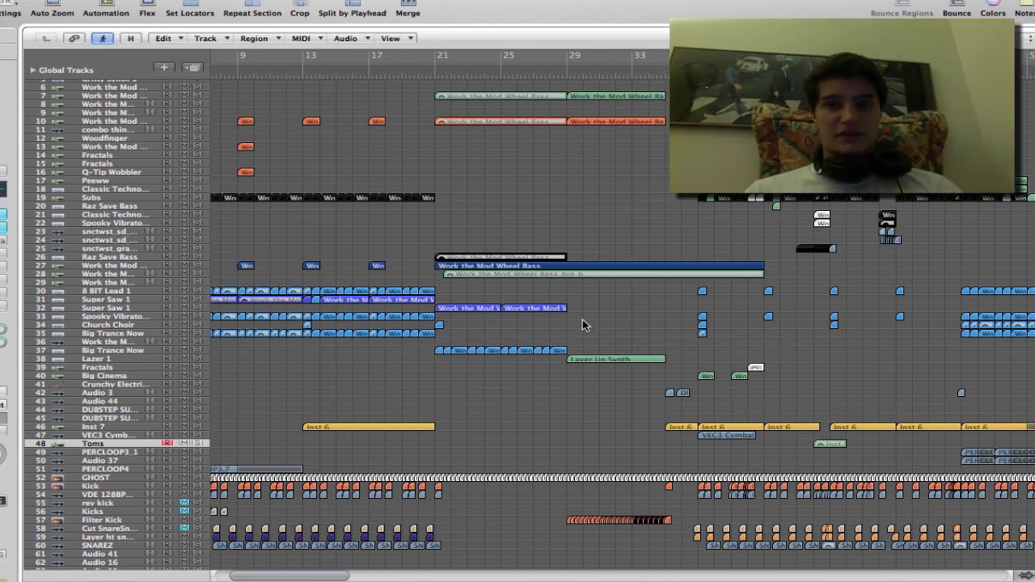
scroll(582, 323, "right", 10)
scroll(584, 325, "right", 2)
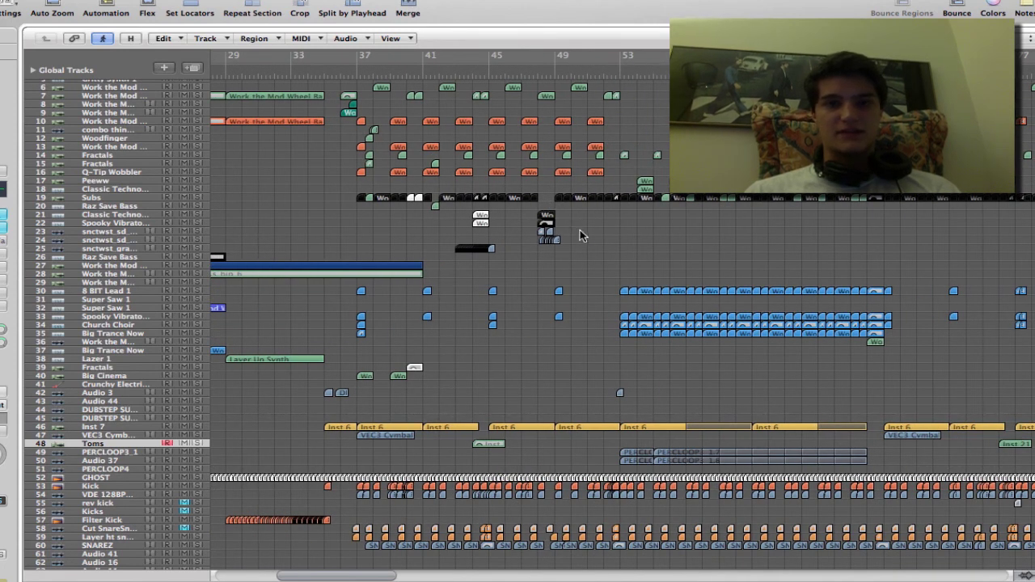
left_click_drag(587, 242, 347, 184)
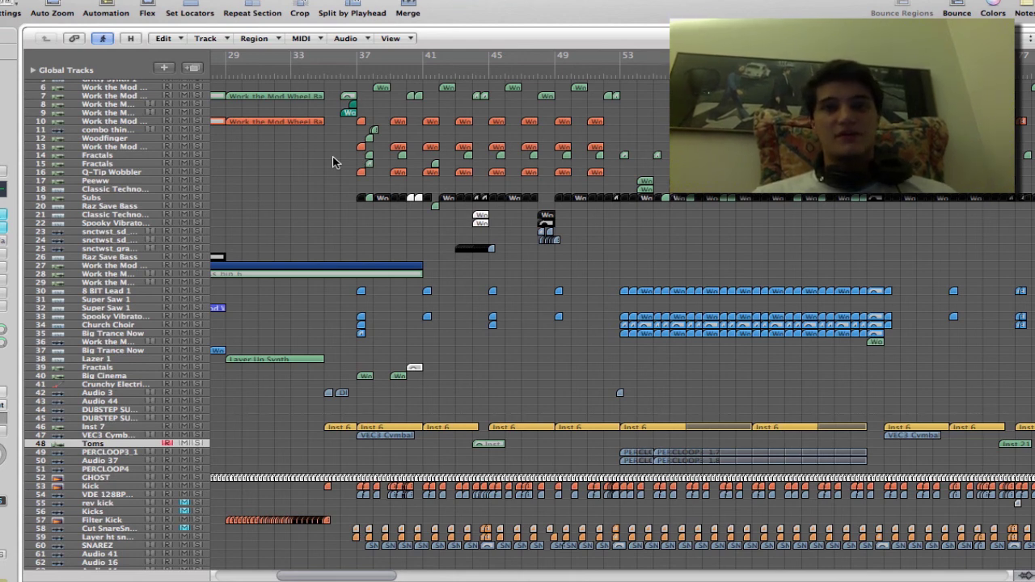
key("ctrl+period")
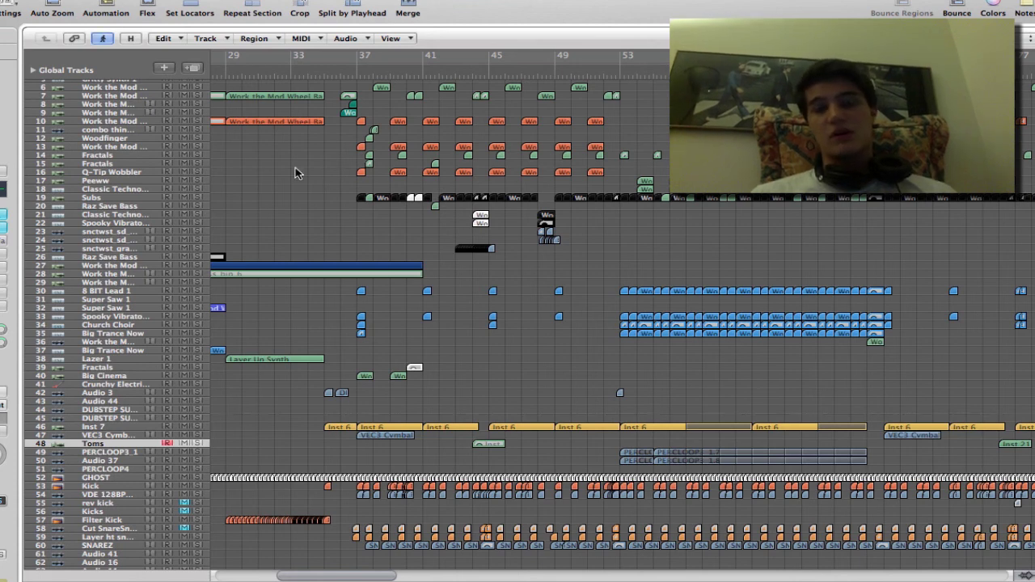